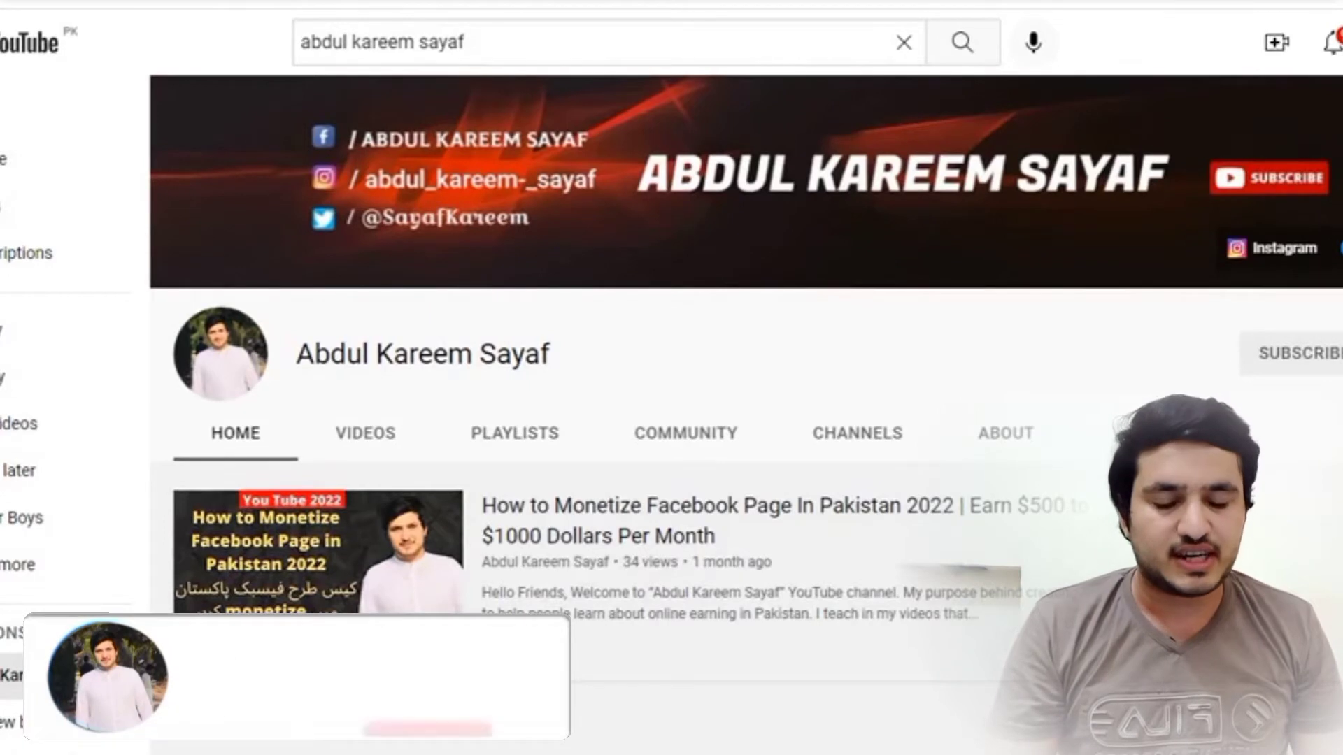
- Leave the YouTube channel page for the Google search tab
drag(567, 359, 296, 354)
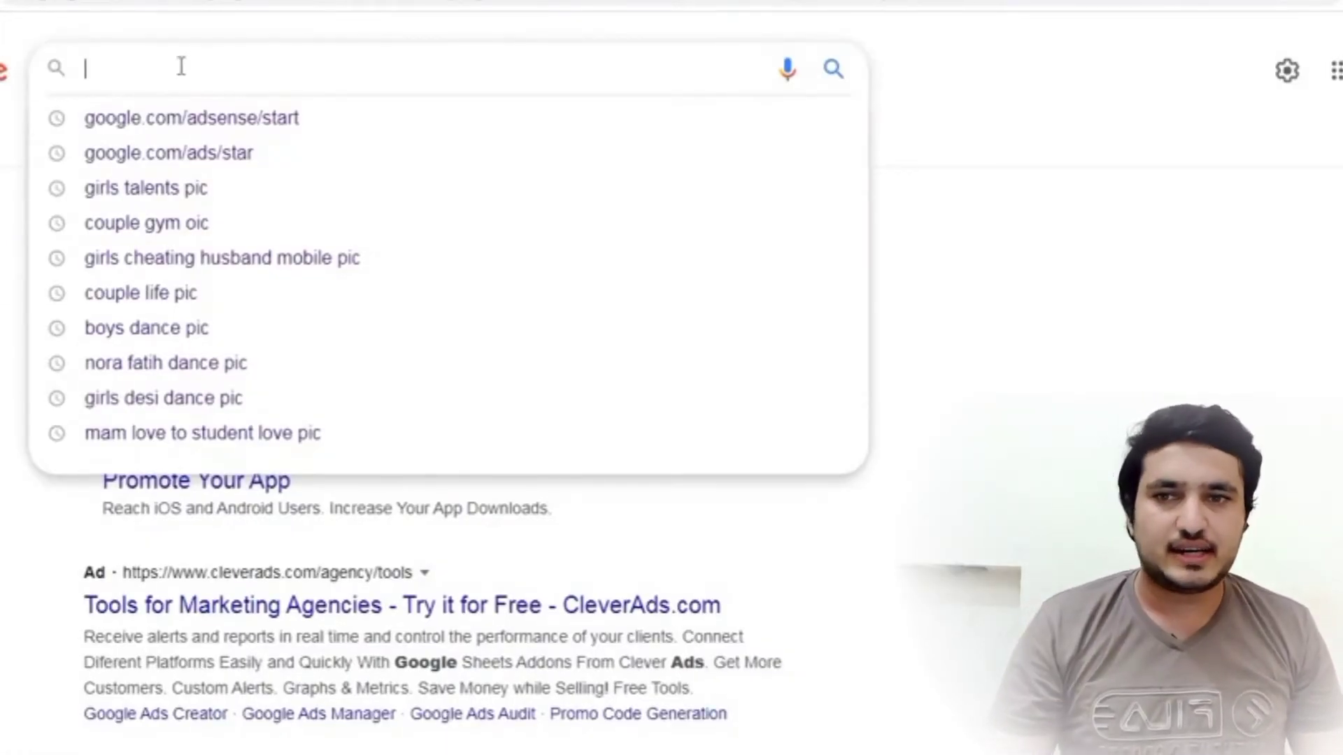
- Search Google for google.com/adsense/start and open the Google AdSense sign-up result
text(google.com/adsense/start)
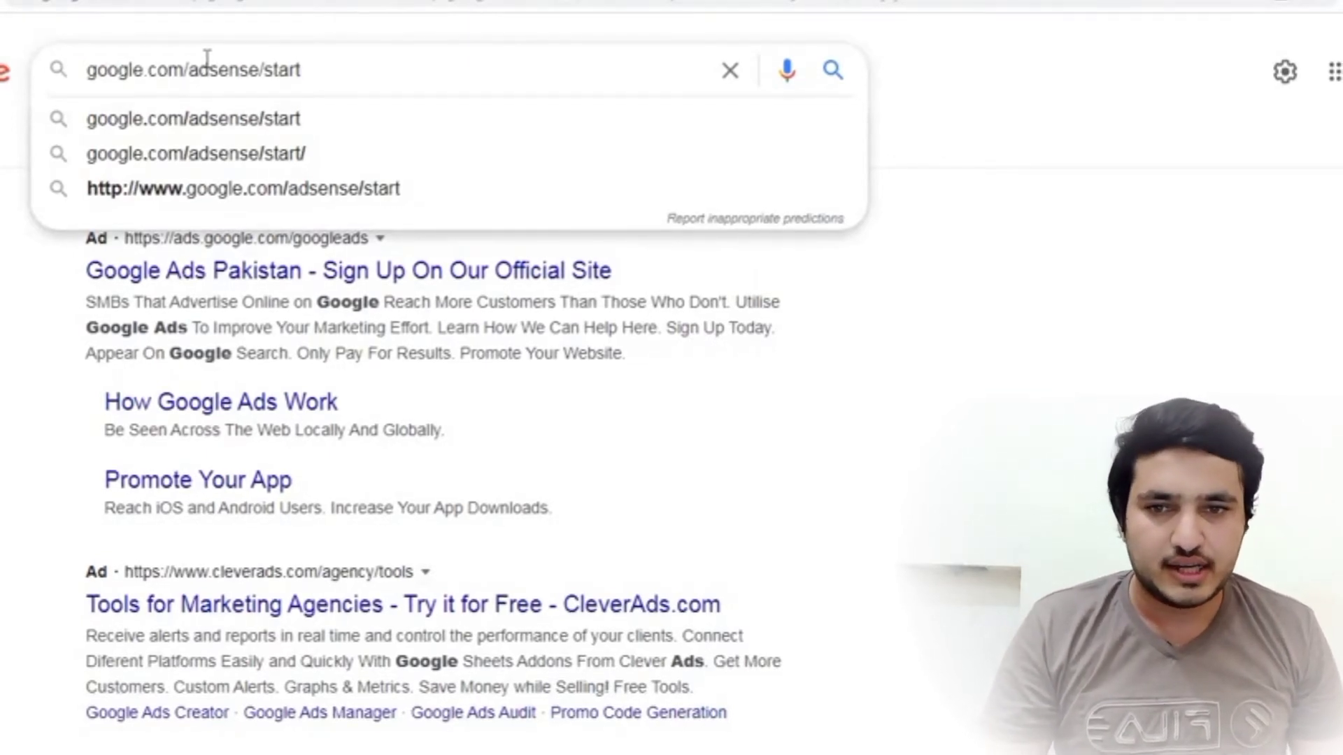
key(Return)
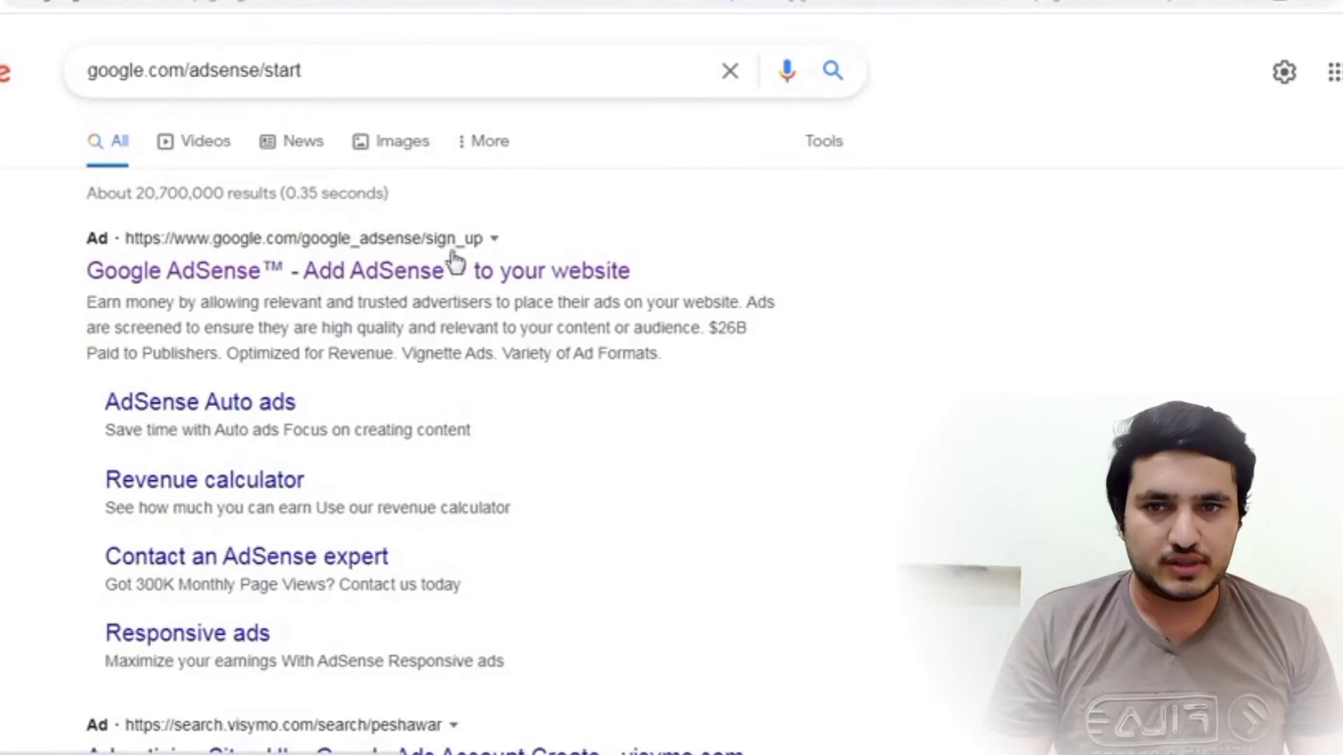
click(400, 273)
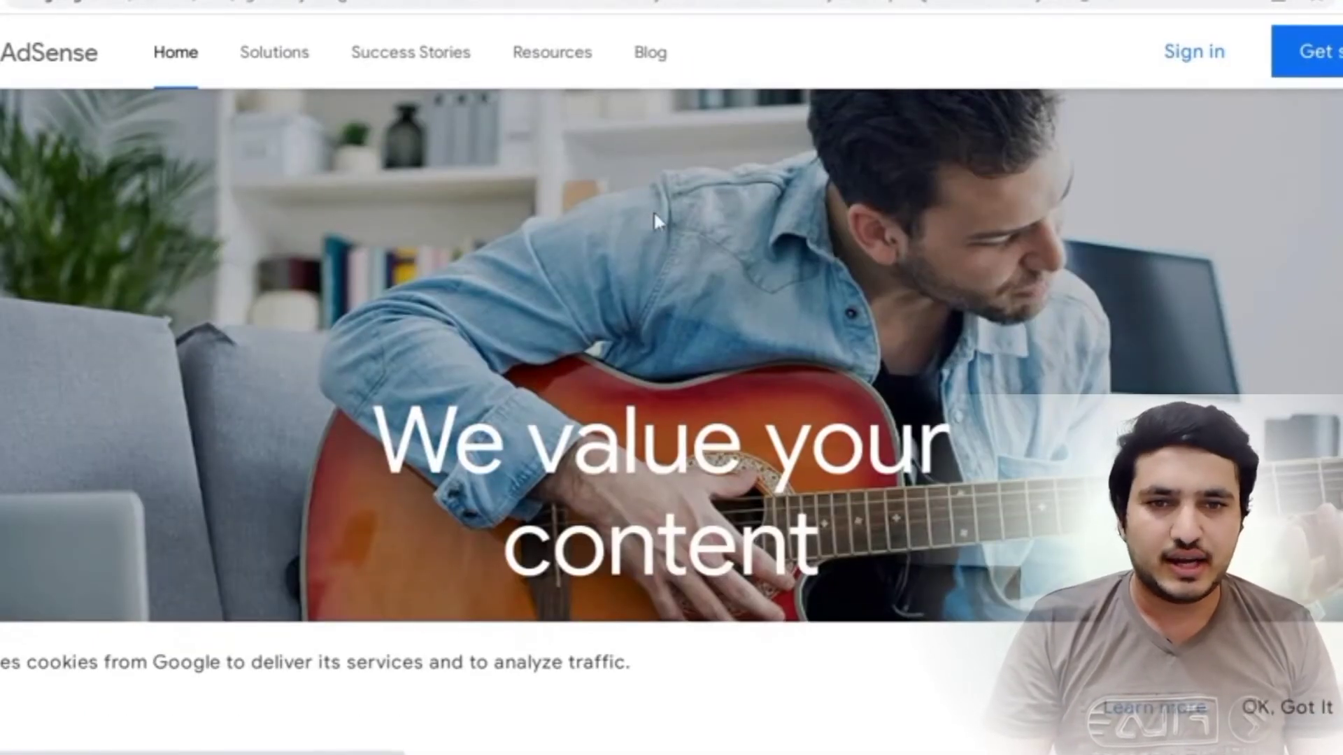
- Start the AdSense sign-up with Get started and choose the existing Google account
scroll(795, 373, down, 5)
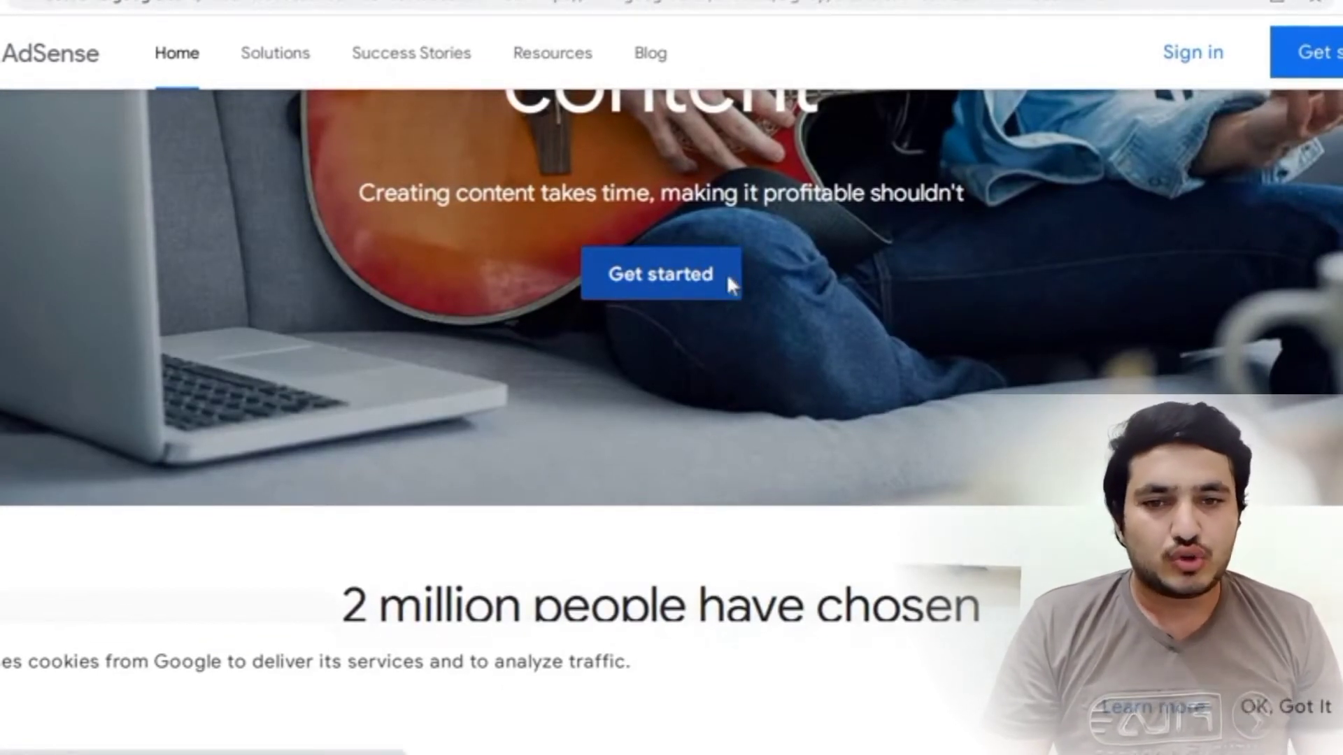
click(731, 285)
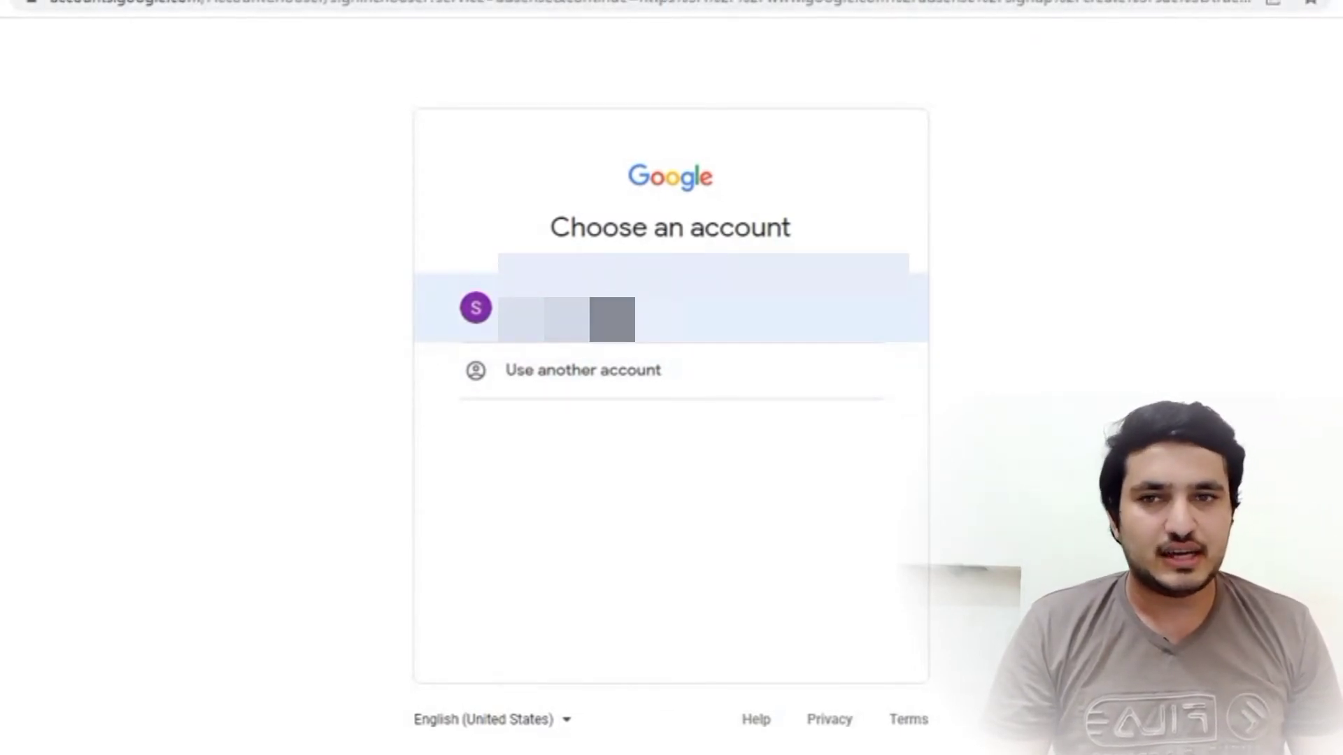
click(629, 308)
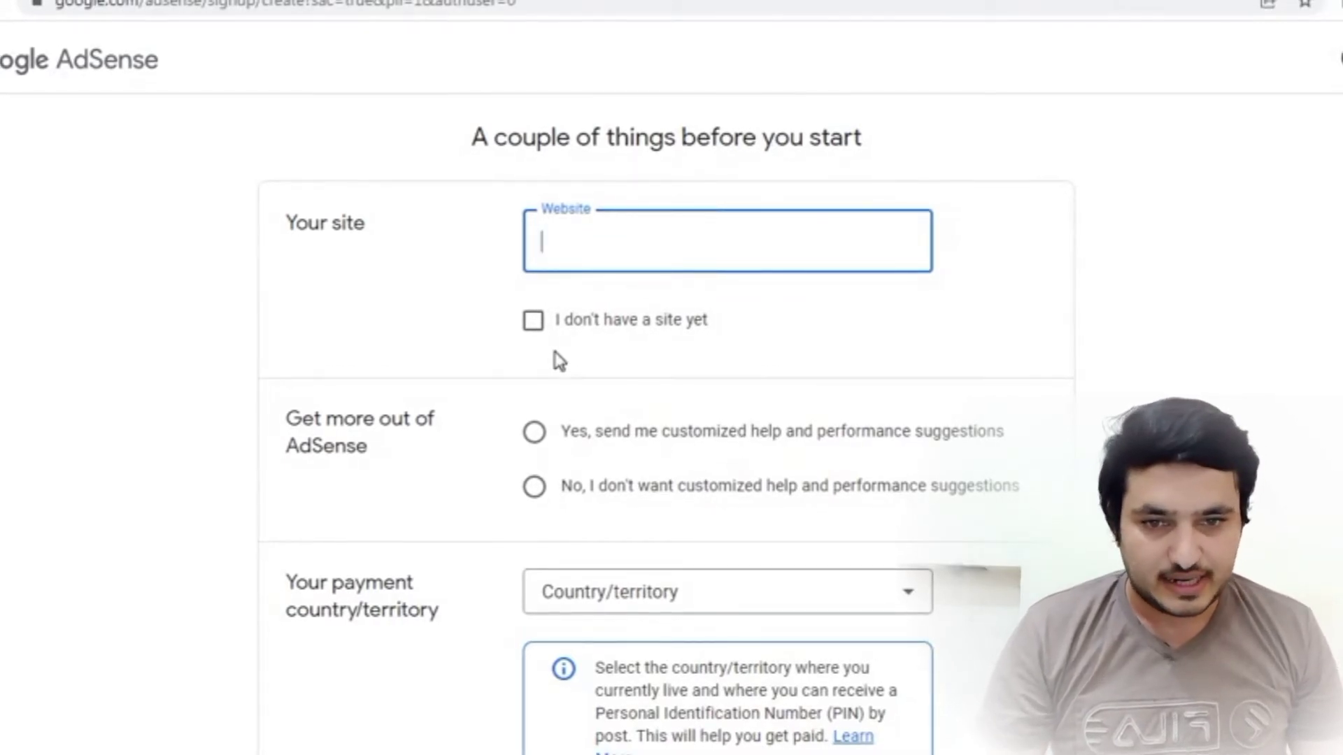
- Mark 'I don't have a site yet' and opt in to customized help and suggestions
click(533, 325)
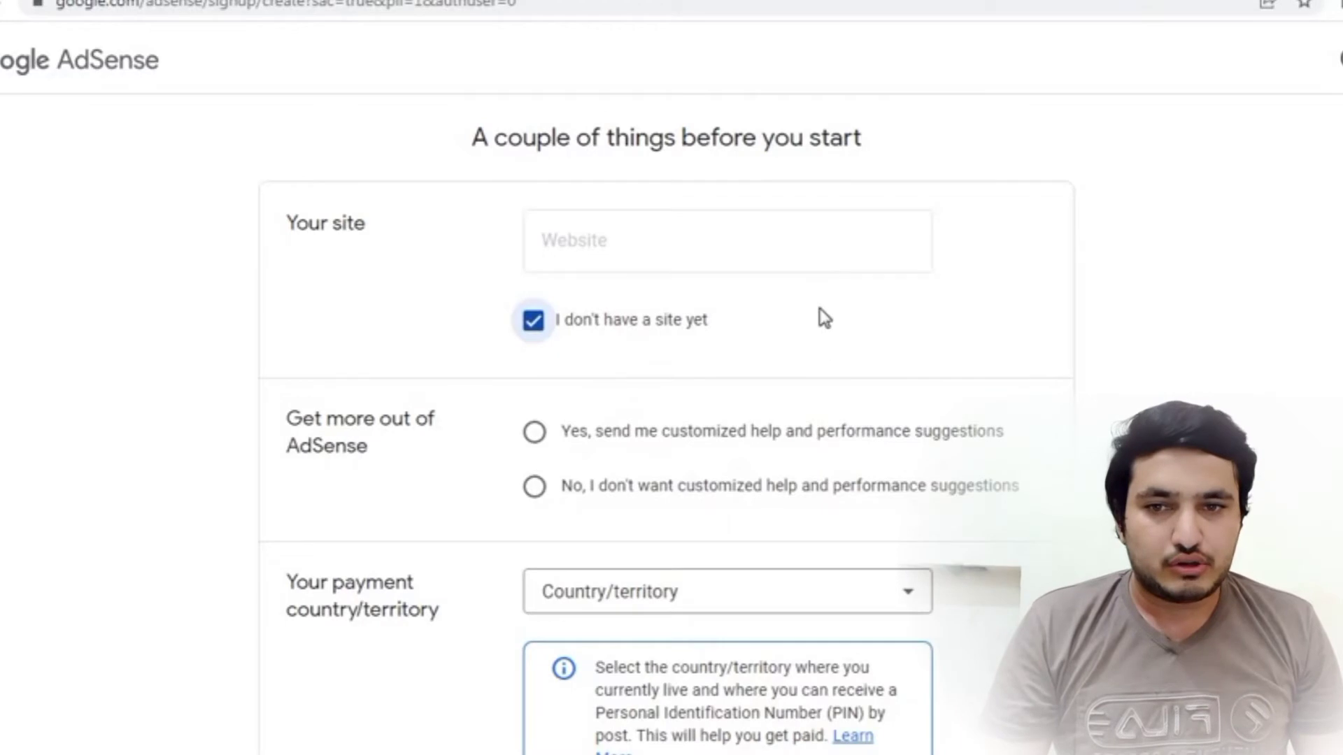
scroll(731, 420, down, 5)
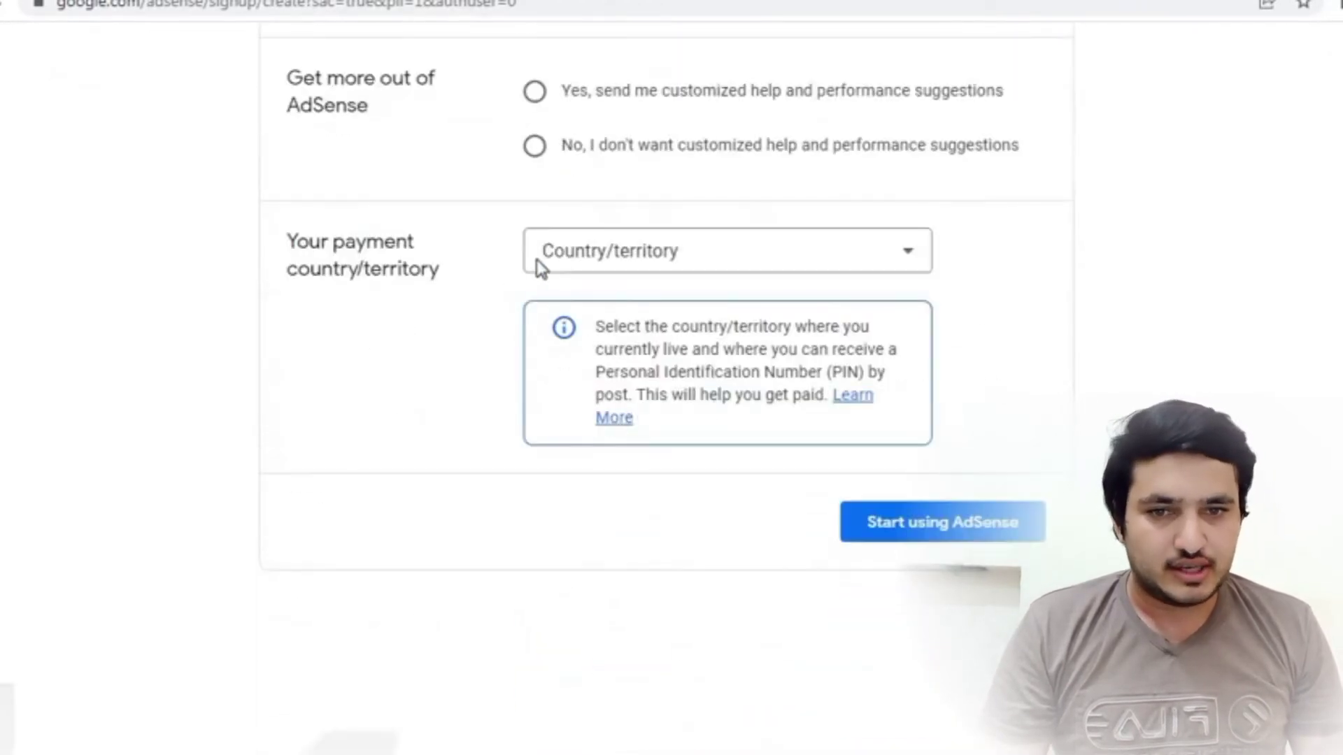
scroll(605, 291, up, 1)
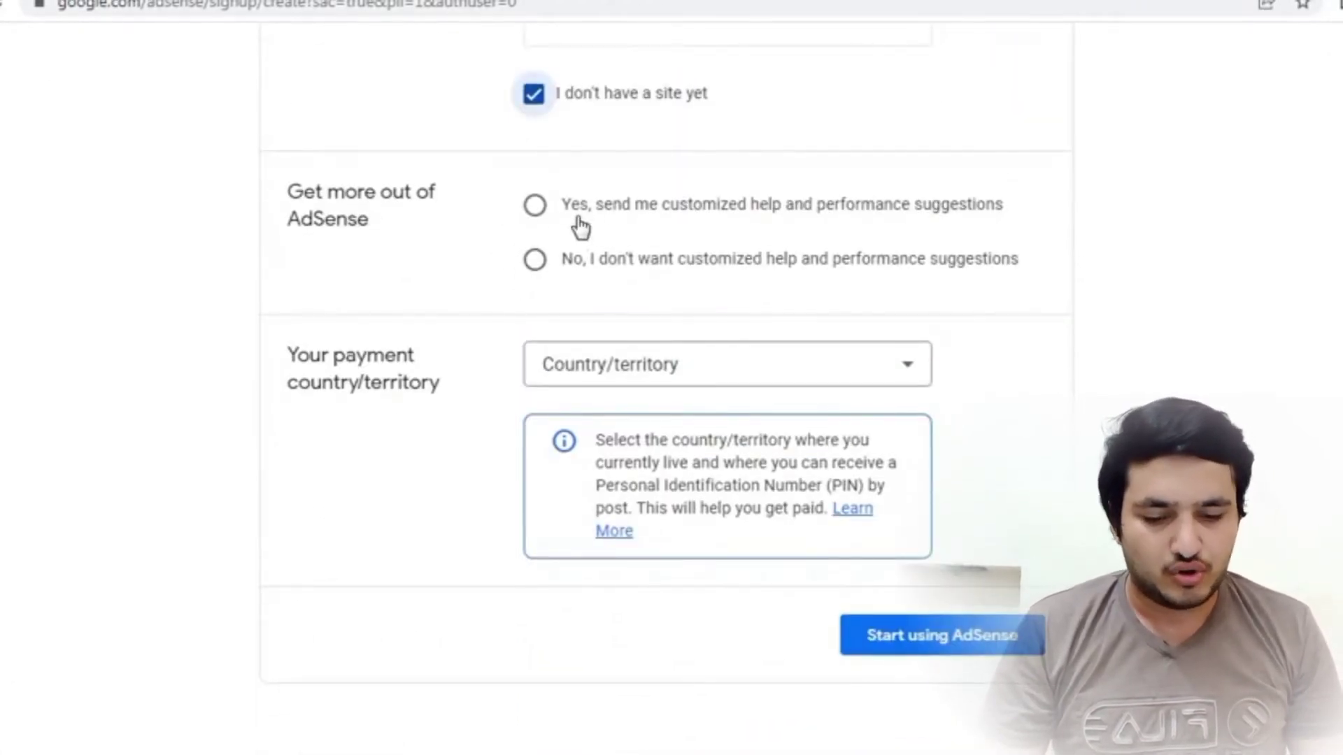
click(534, 207)
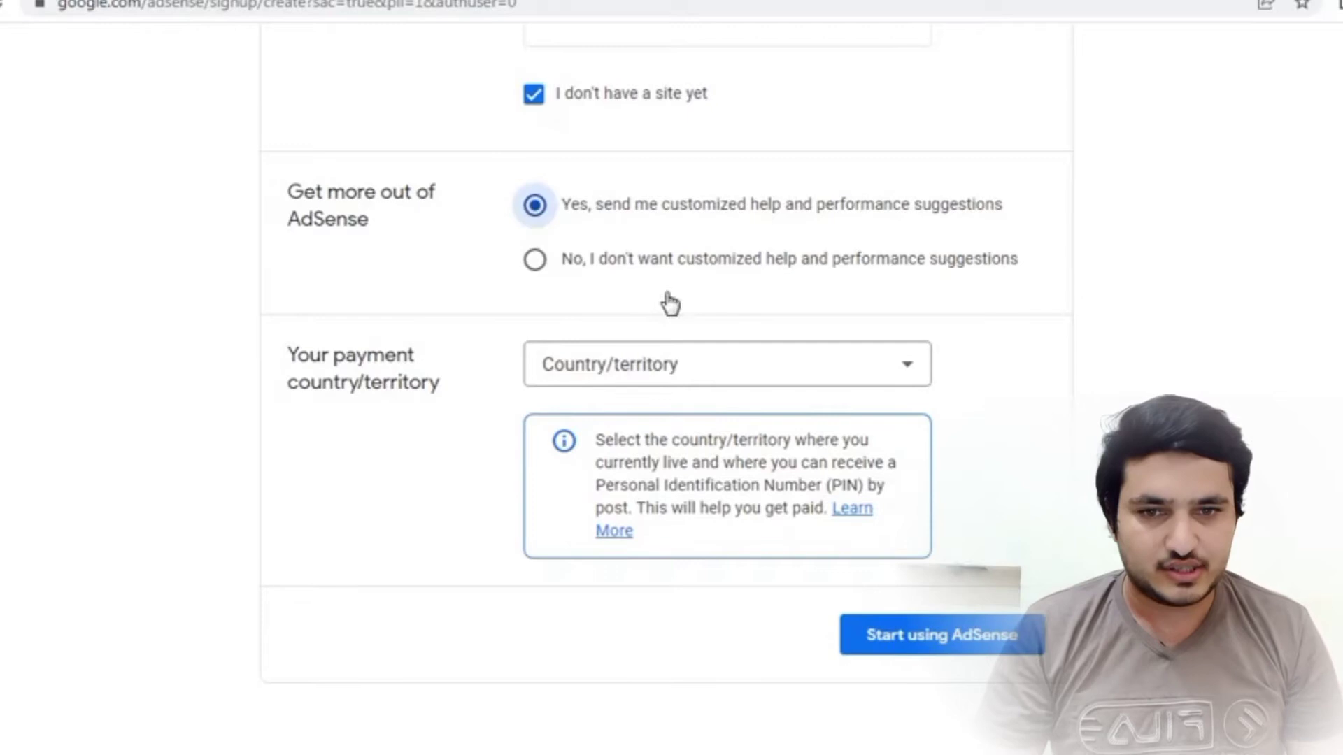
- Set the payment Country/territory to Pakistan
click(852, 380)
scroll(852, 380, down, 15)
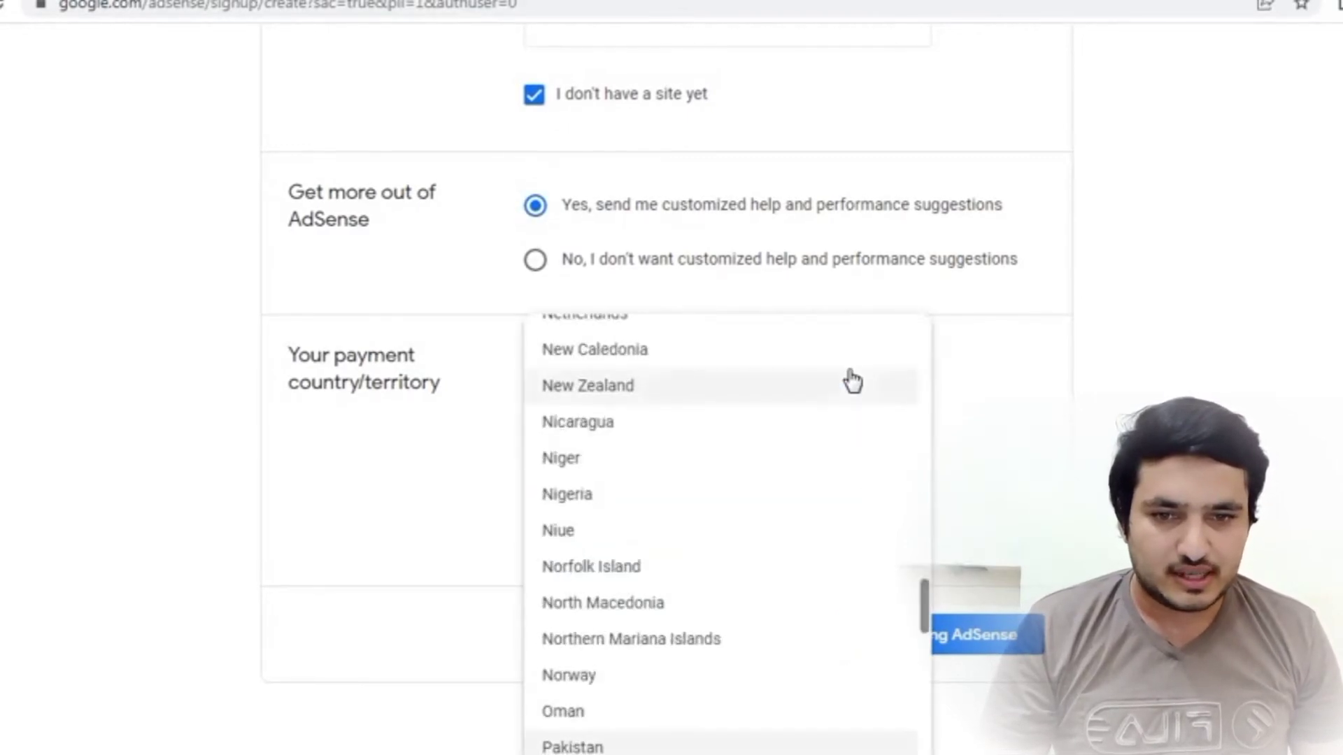
scroll(752, 576, up, 5)
scroll(756, 576, up, 20)
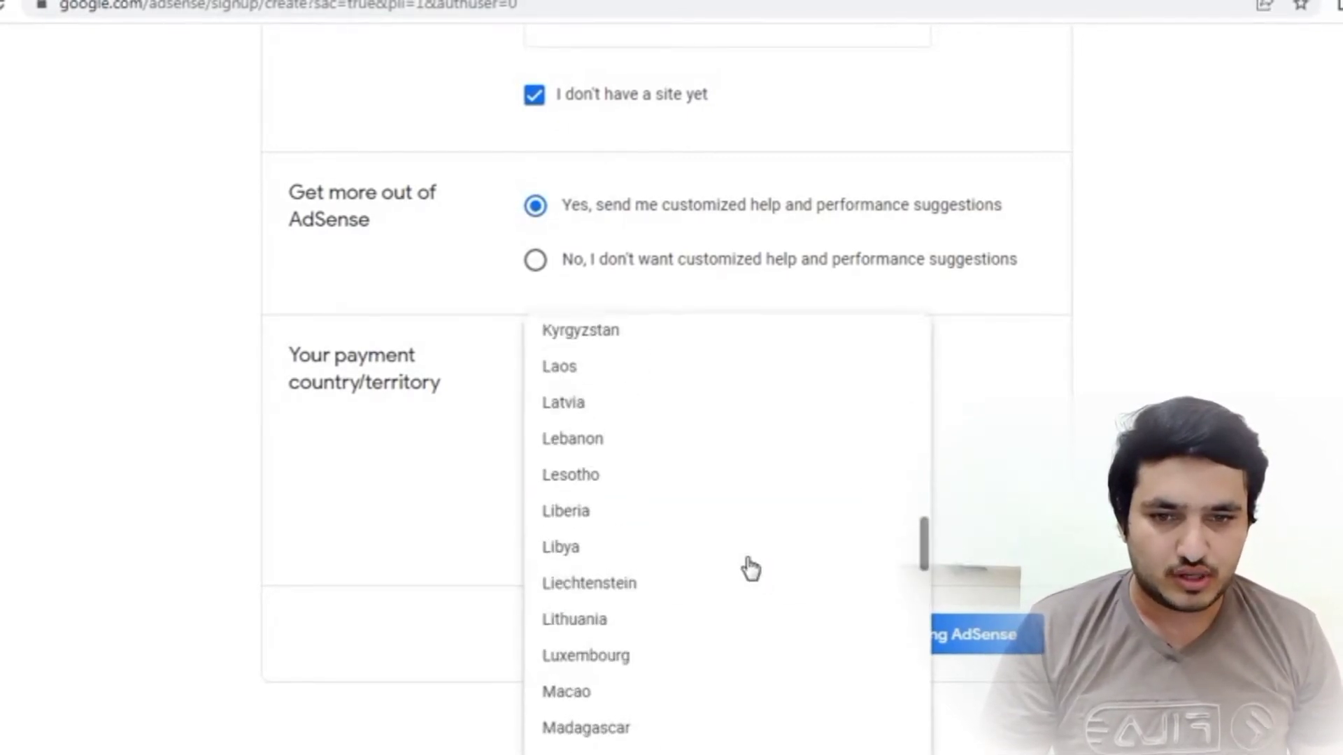
scroll(746, 567, up, 18)
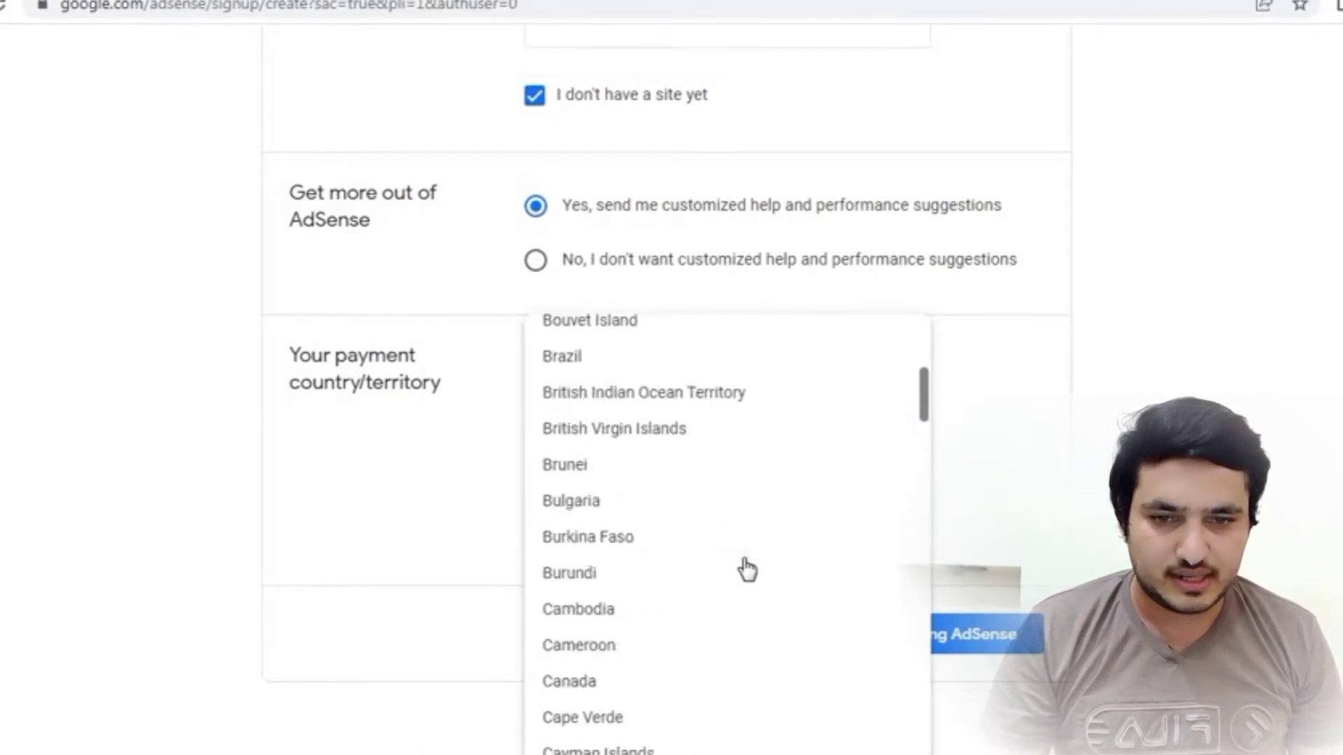
scroll(745, 570, down, 9)
scroll(745, 572, down, 20)
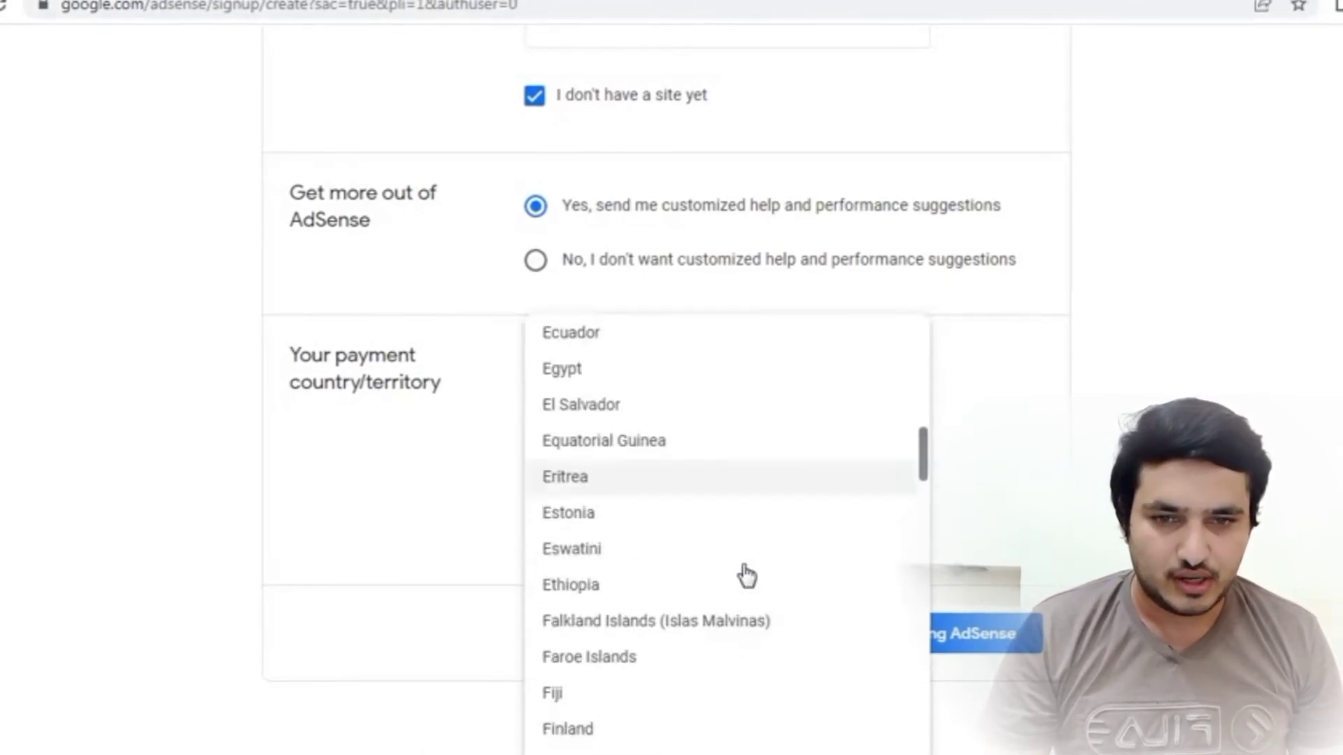
scroll(747, 582, down, 10)
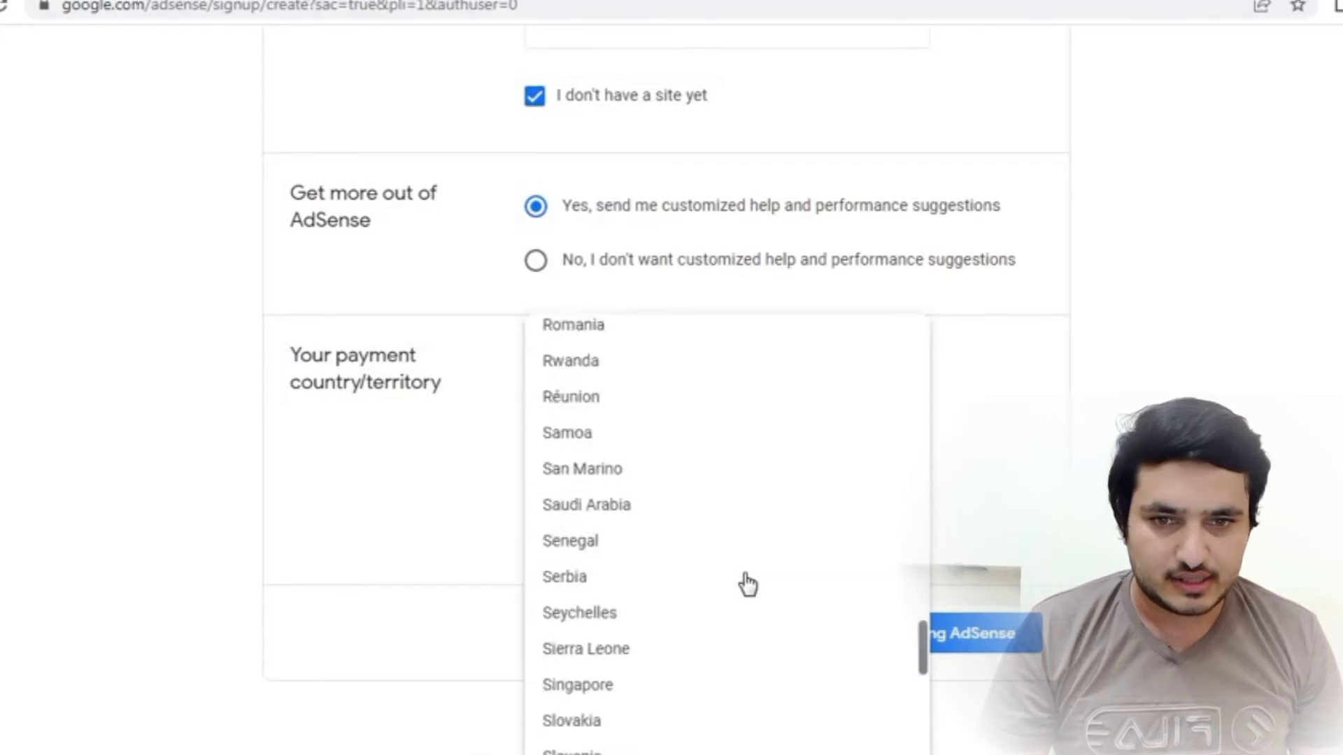
scroll(746, 582, up, 7)
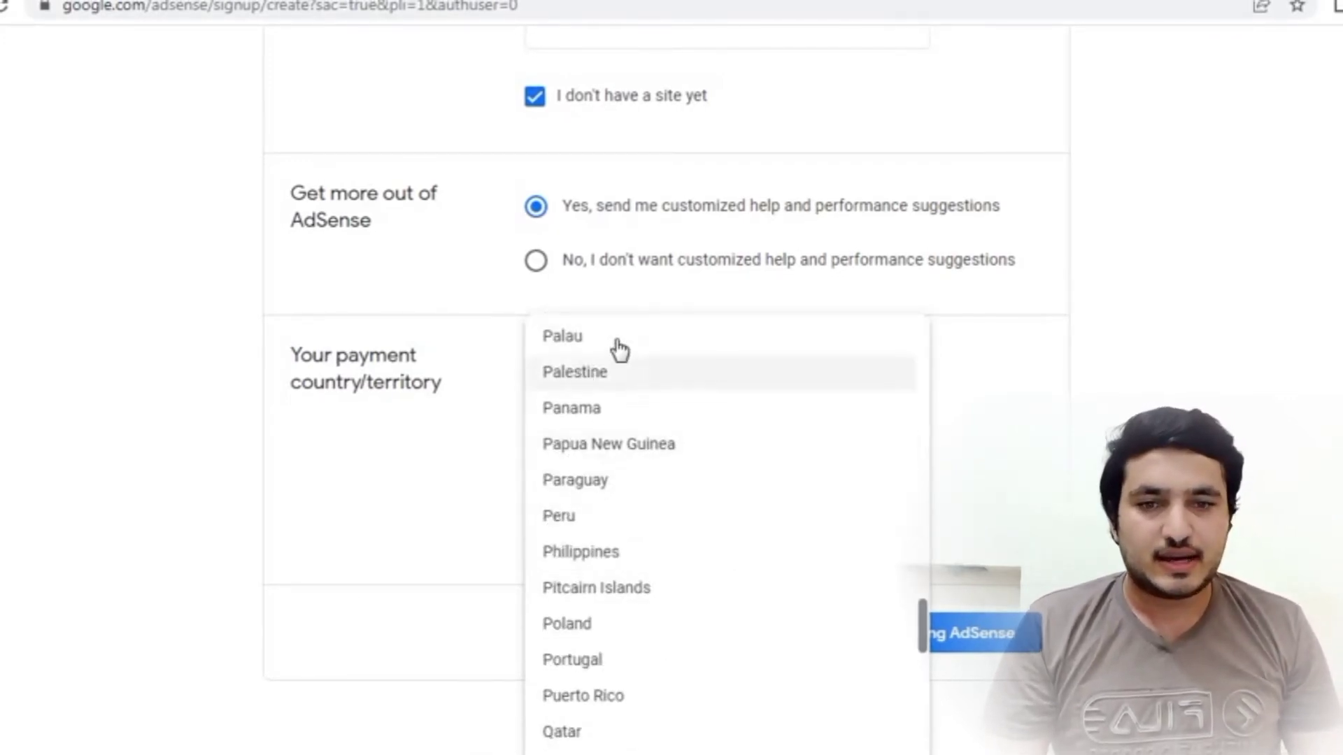
scroll(615, 392, up, 3)
click(608, 415)
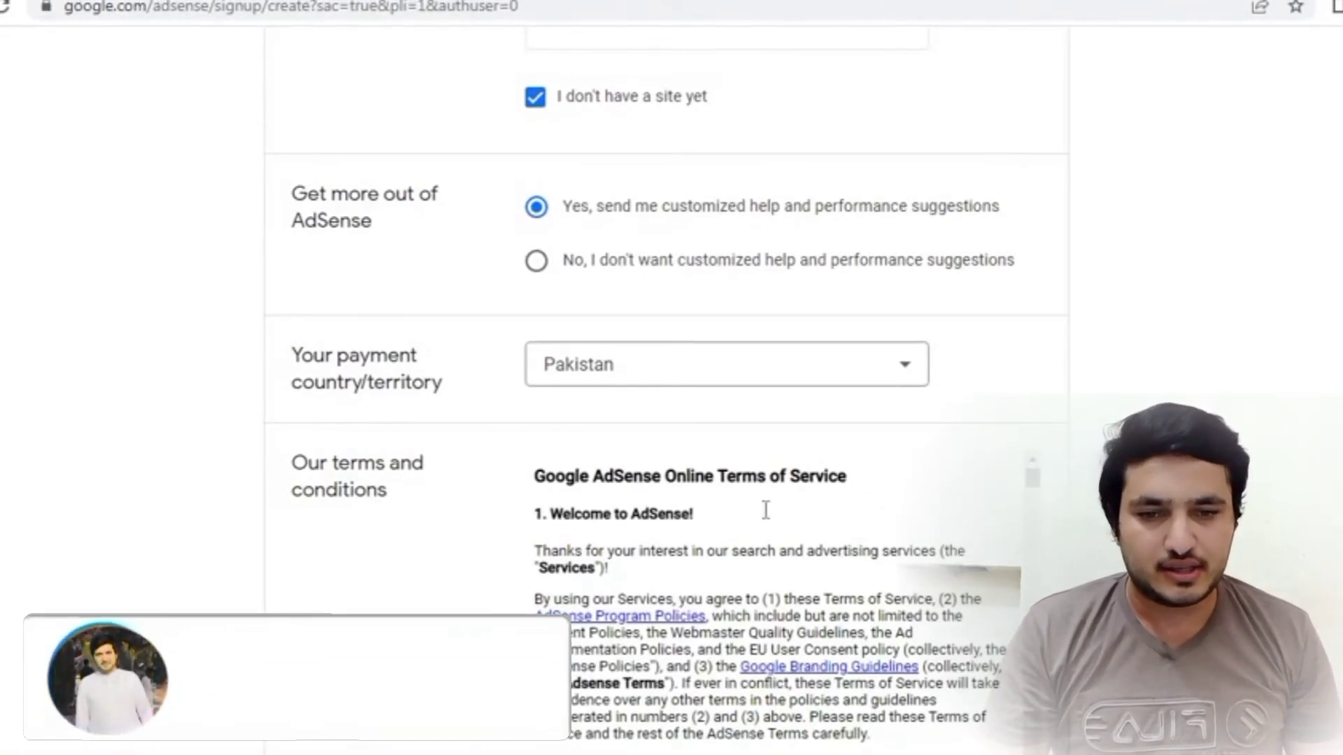
- Accept the AdSense terms agreement and submit the sign-up with Start using AdSense
scroll(769, 521, down, 15)
scroll(763, 525, down, 15)
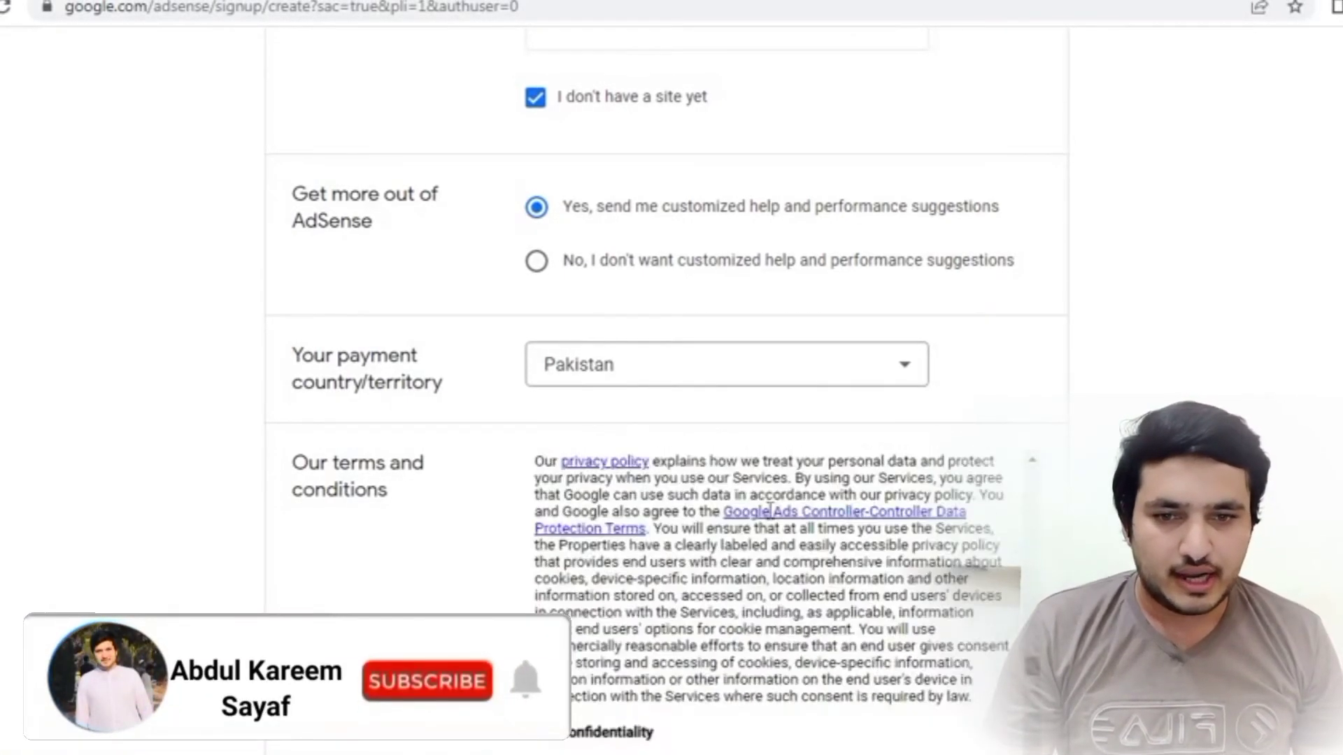
scroll(780, 532, down, 10)
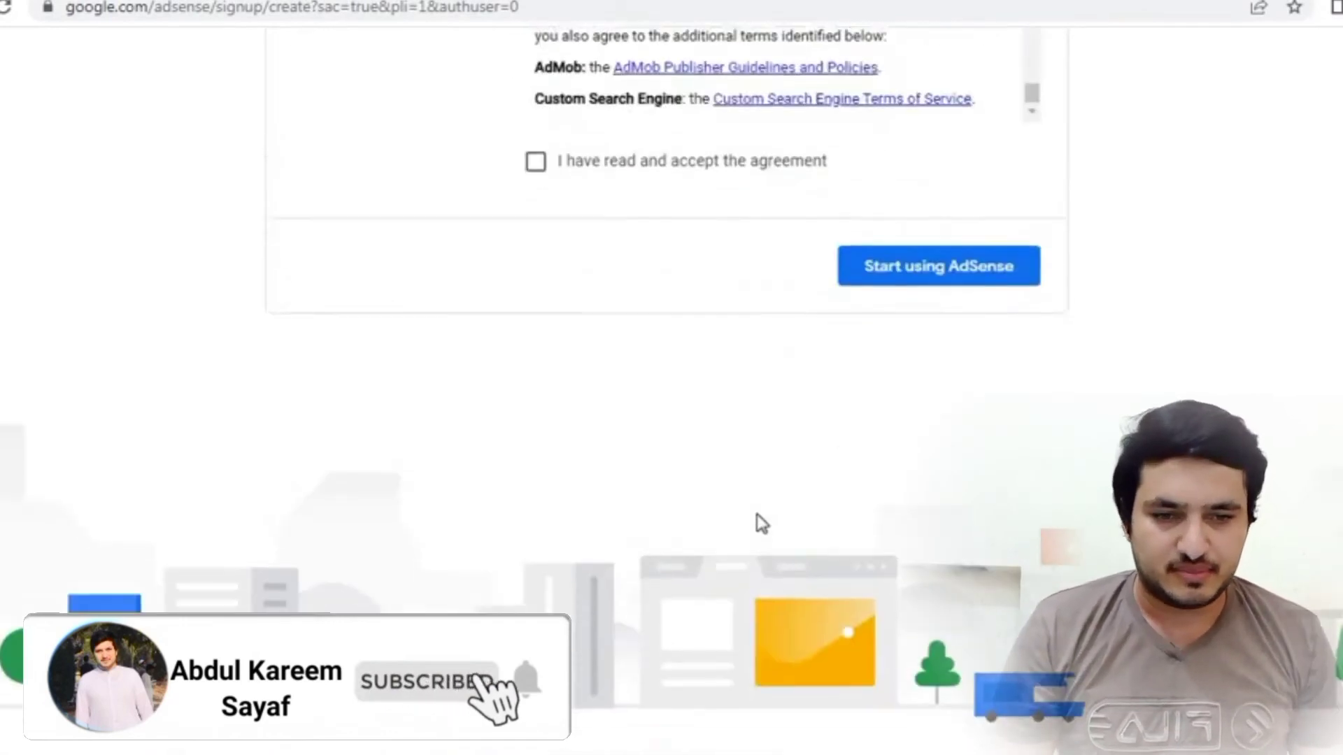
scroll(742, 518, up, 5)
click(536, 516)
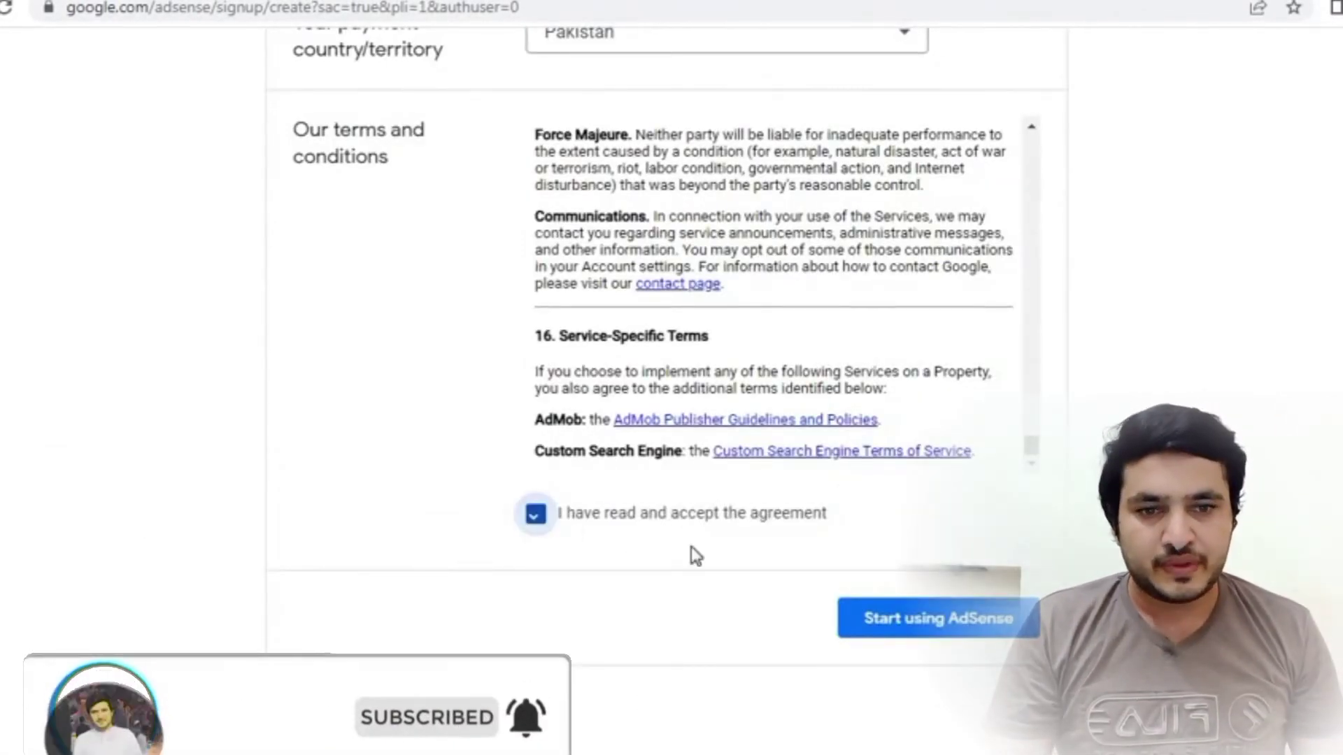
click(996, 624)
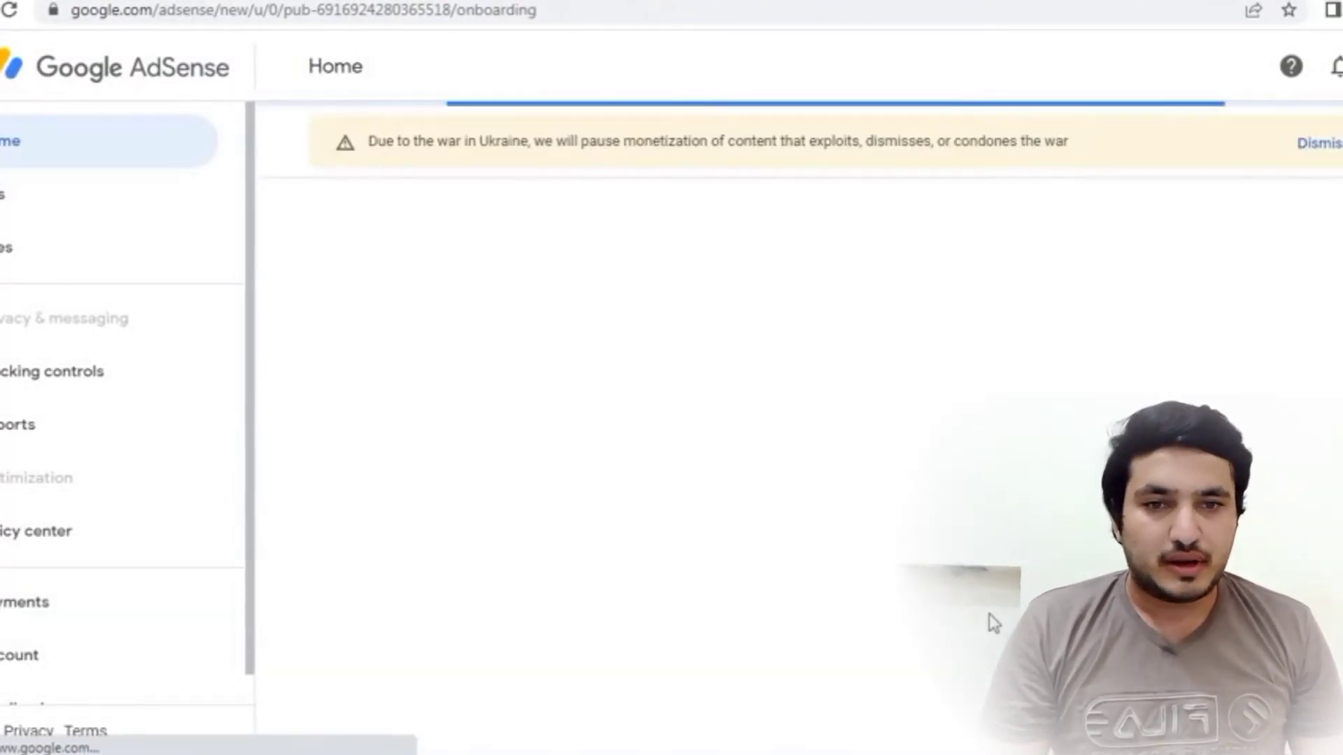
scroll(599, 507, down, 3)
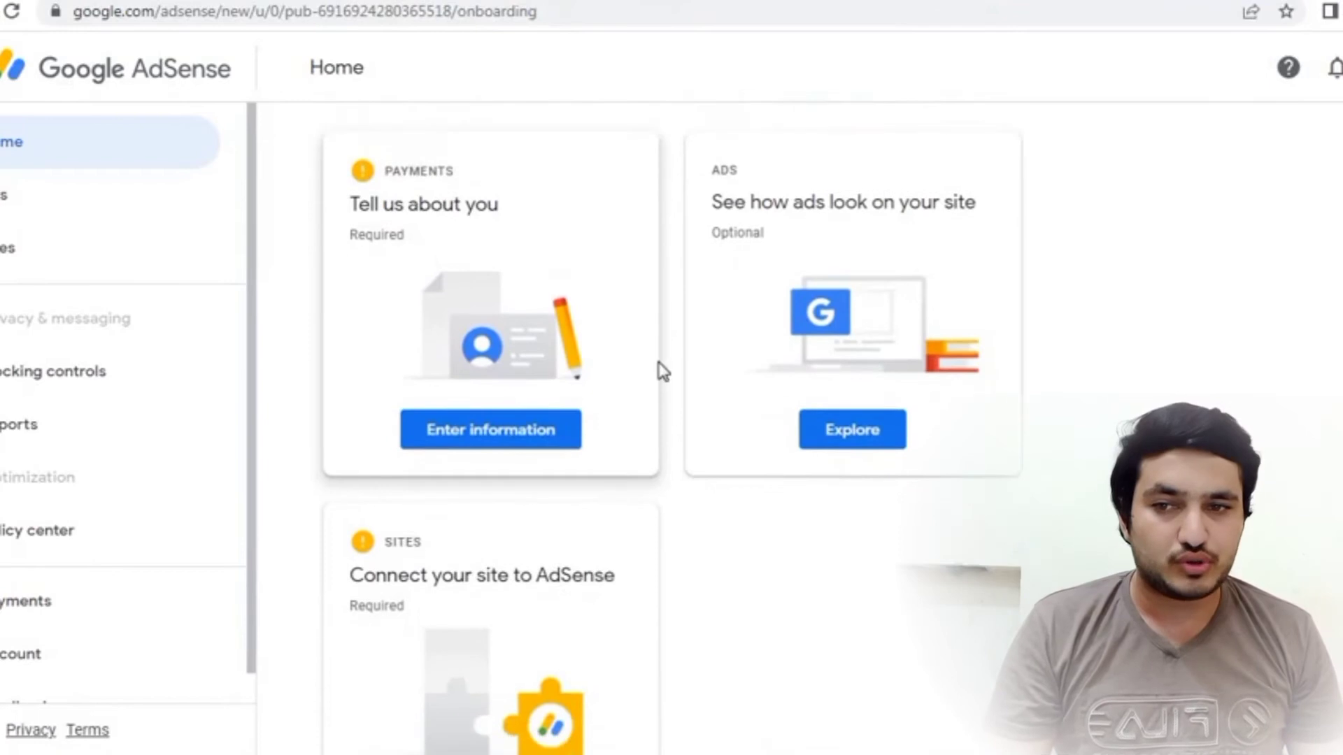
scroll(659, 372, down, 2)
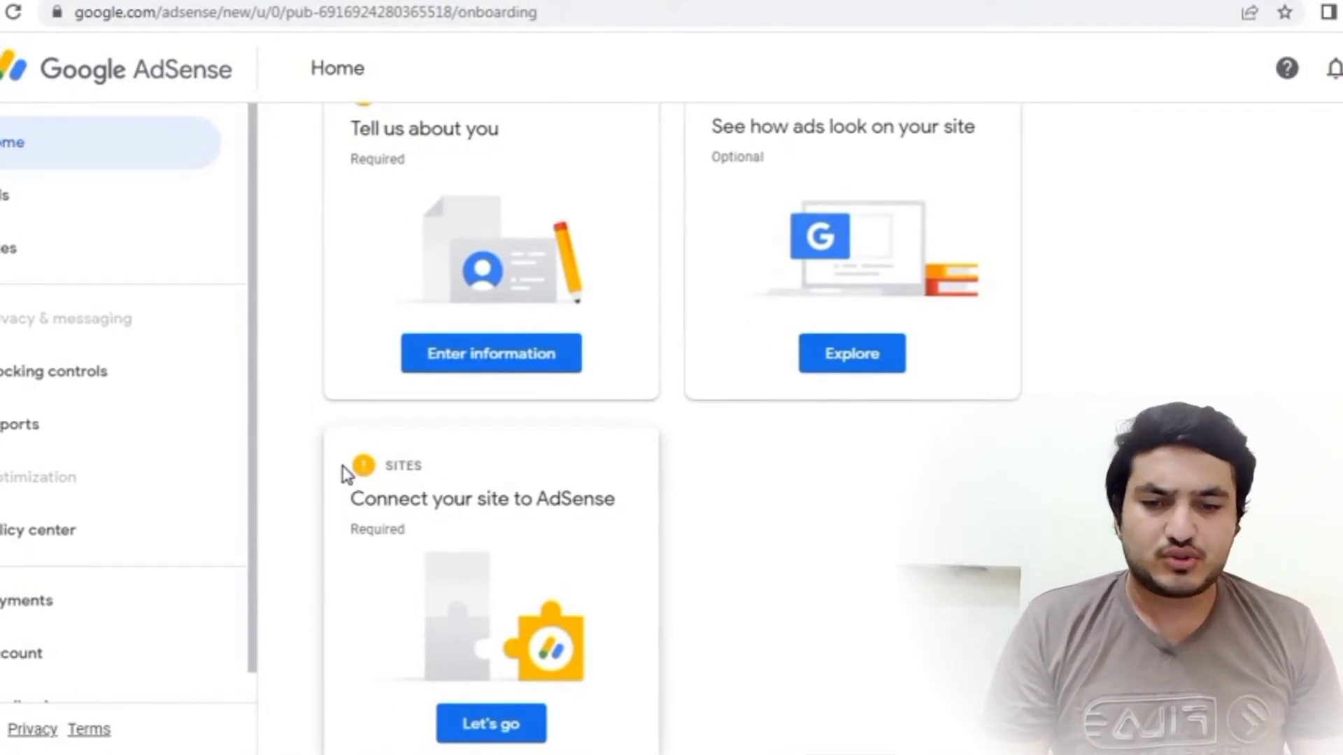
scroll(532, 486, up, 4)
scroll(486, 719, down, 4)
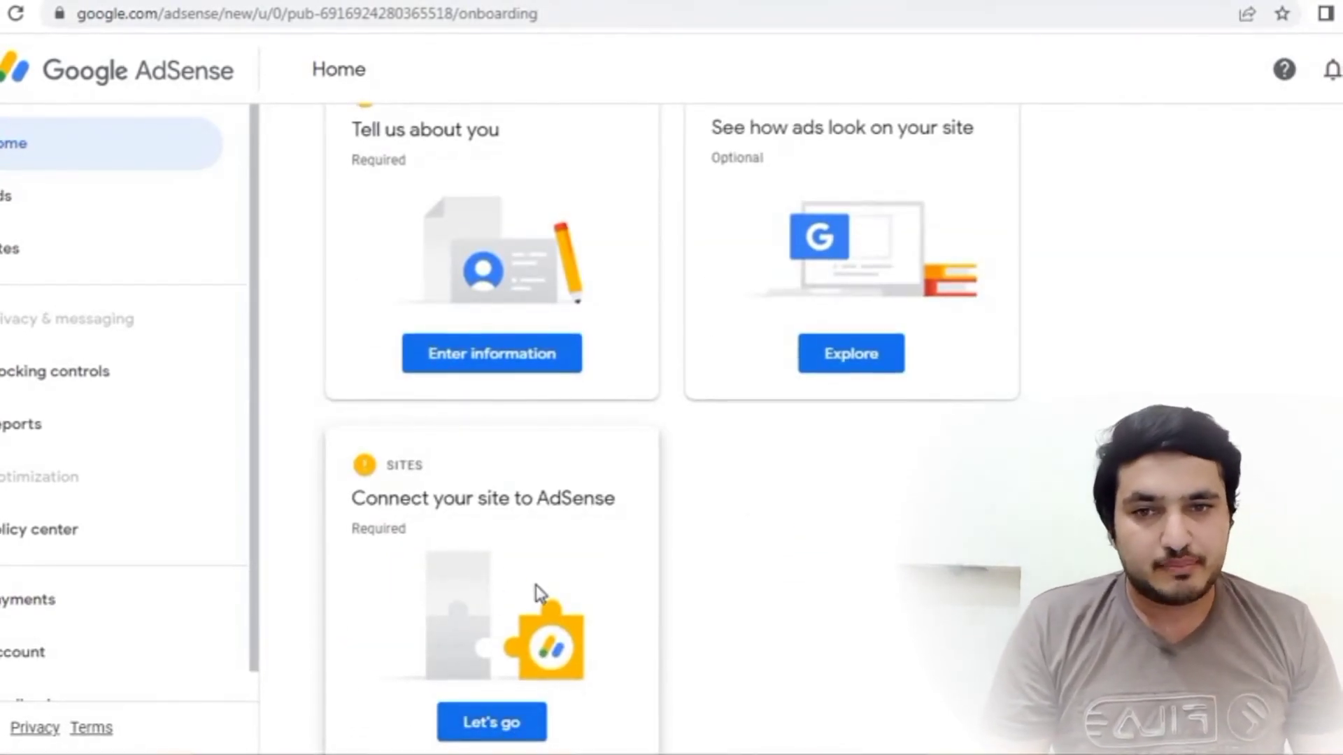
scroll(525, 447, up, 2)
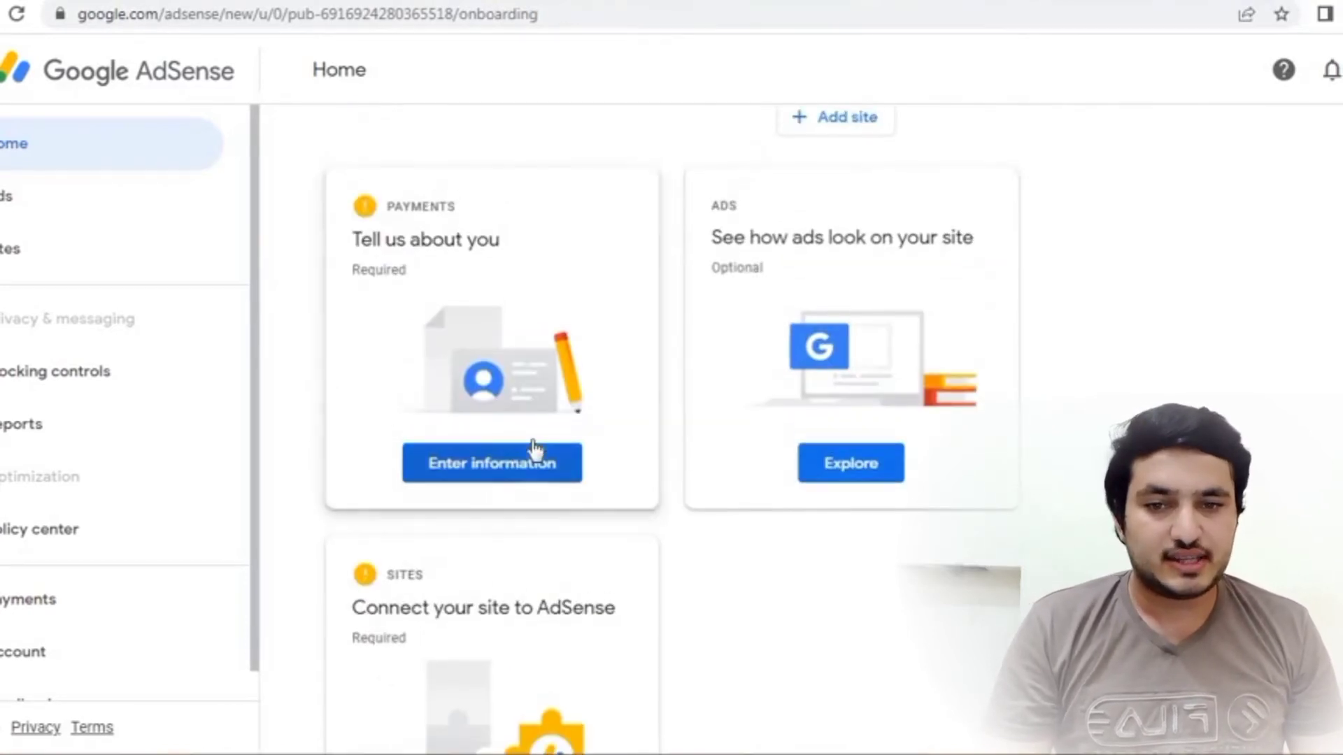
- Open the Payments customer information form and keep the account type as Individual
click(510, 477)
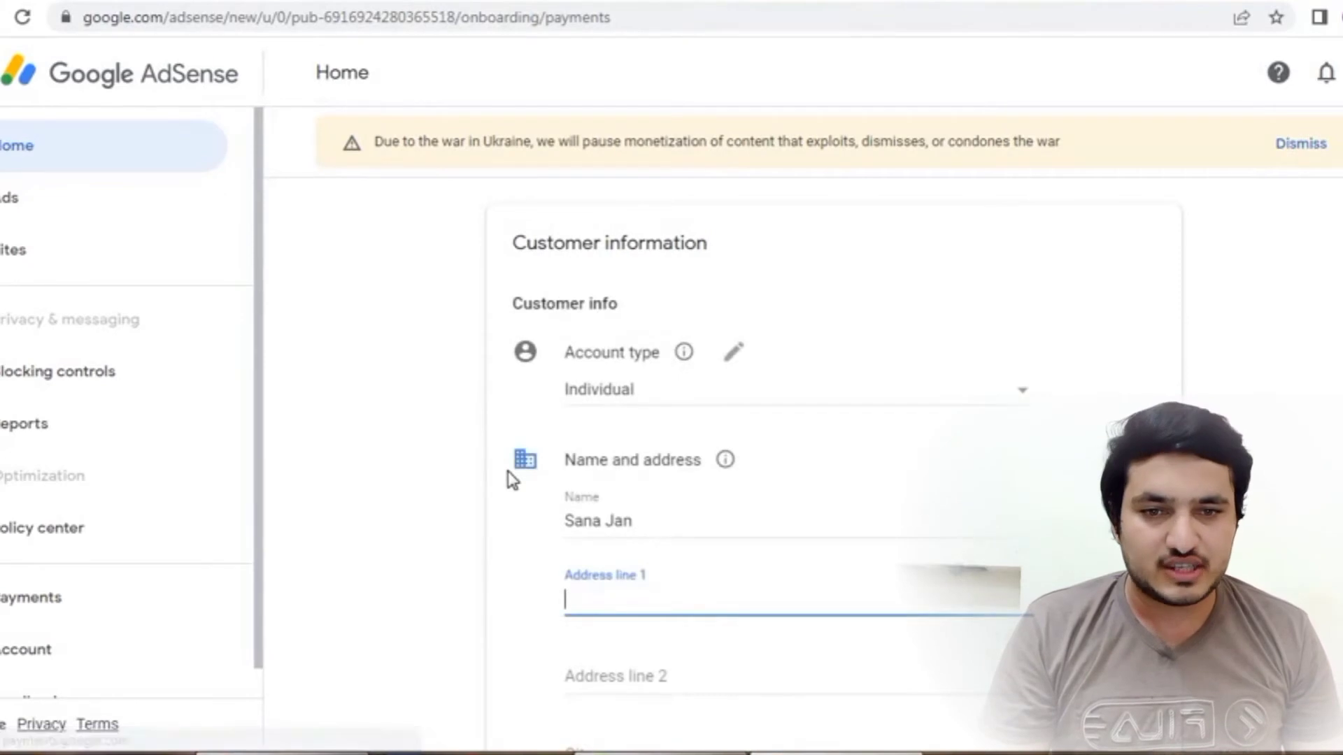
click(966, 398)
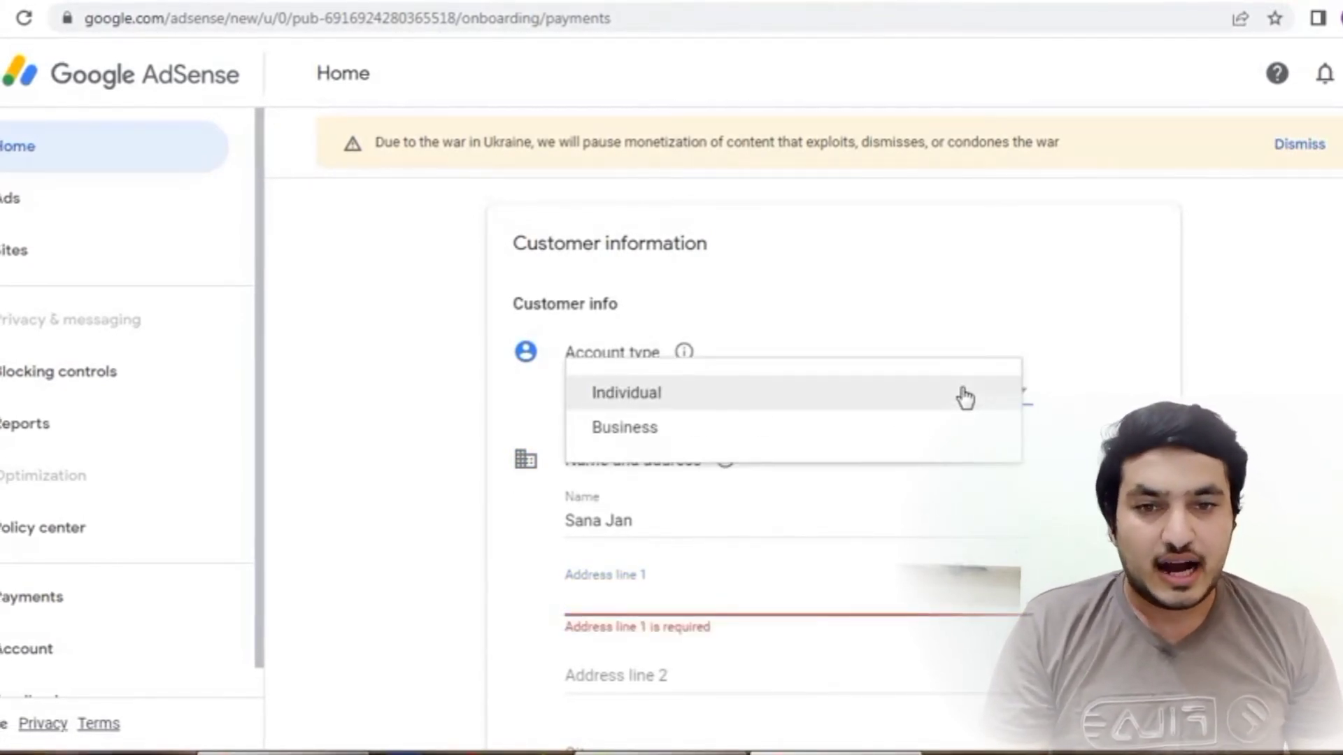
click(965, 397)
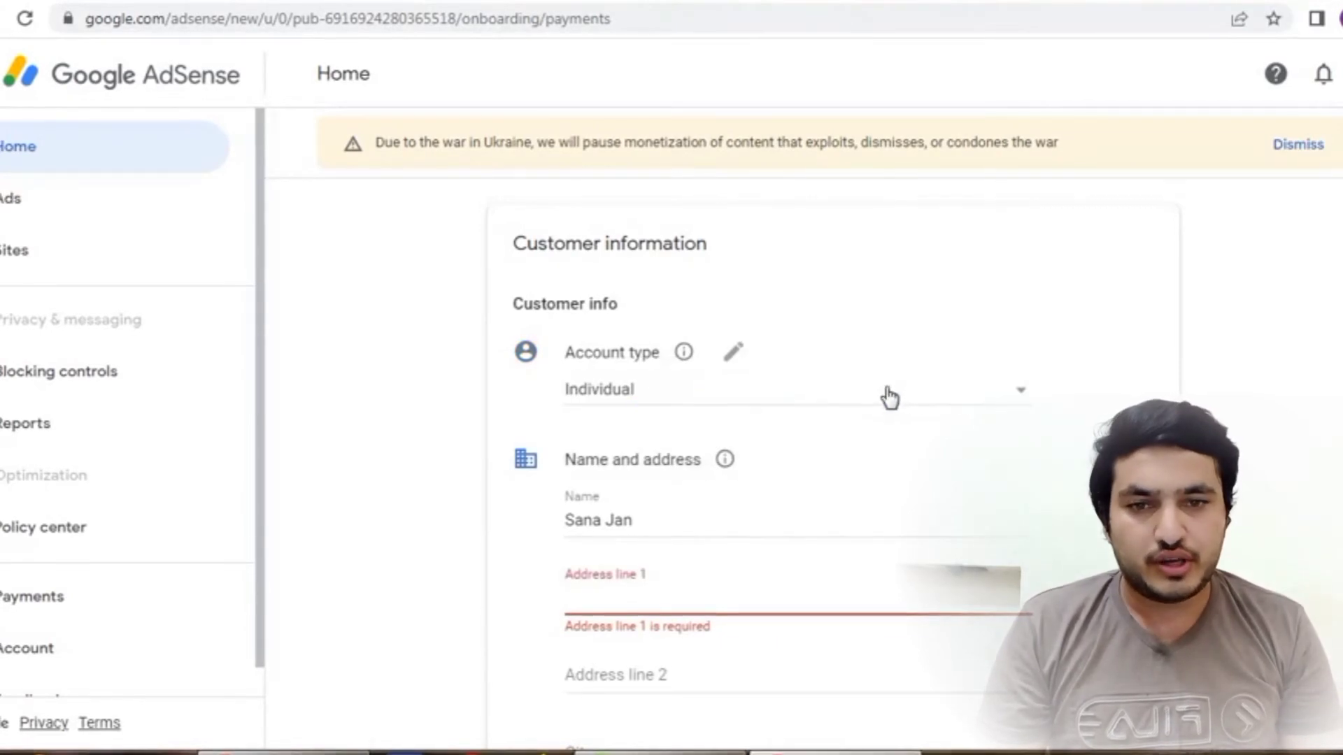
scroll(473, 417, down, 3)
- Replace the payee's name and enter the street address in Address line 1
click(686, 317)
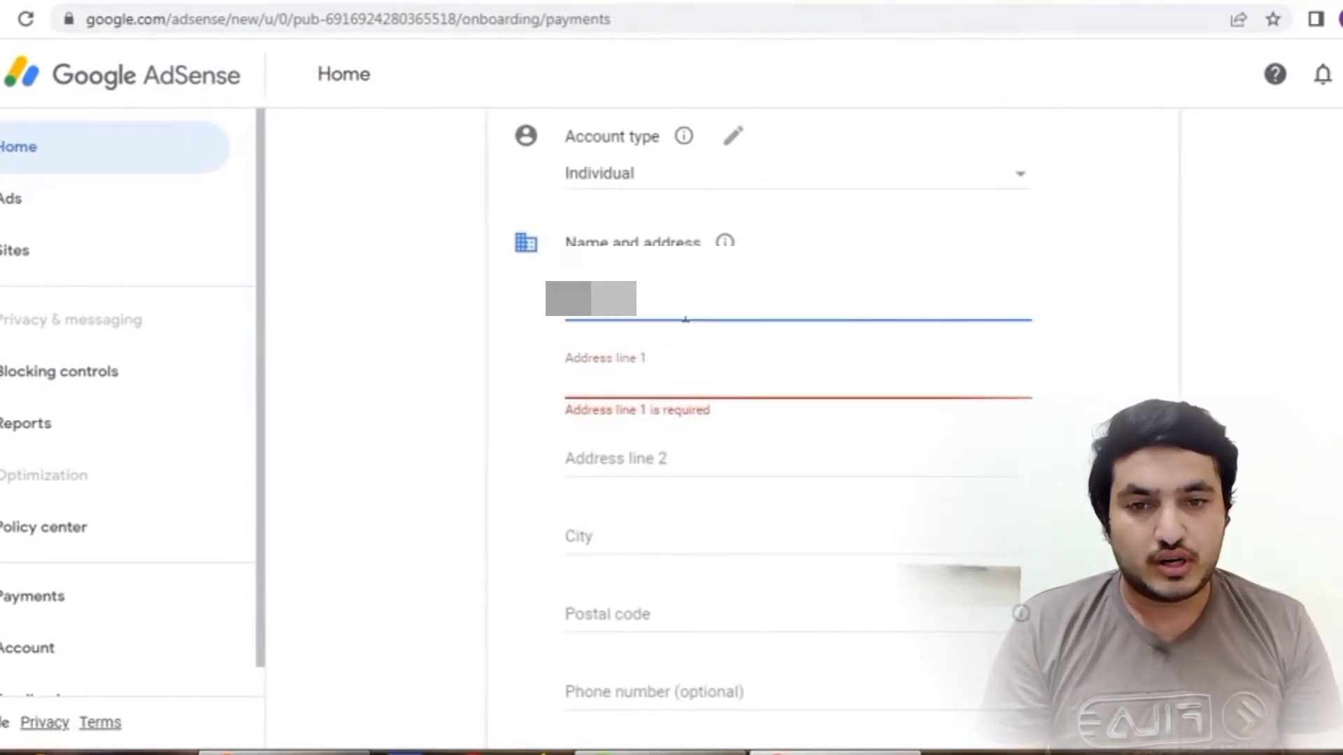
key(BackSpace)
key(BackSpace)
key(BackSpace)
key(BackSpace)
key(BackSpace)
key(BackSpace)
key(BackSpace)
key(BackSpace)
key(BackSpace)
key(BackSpace)
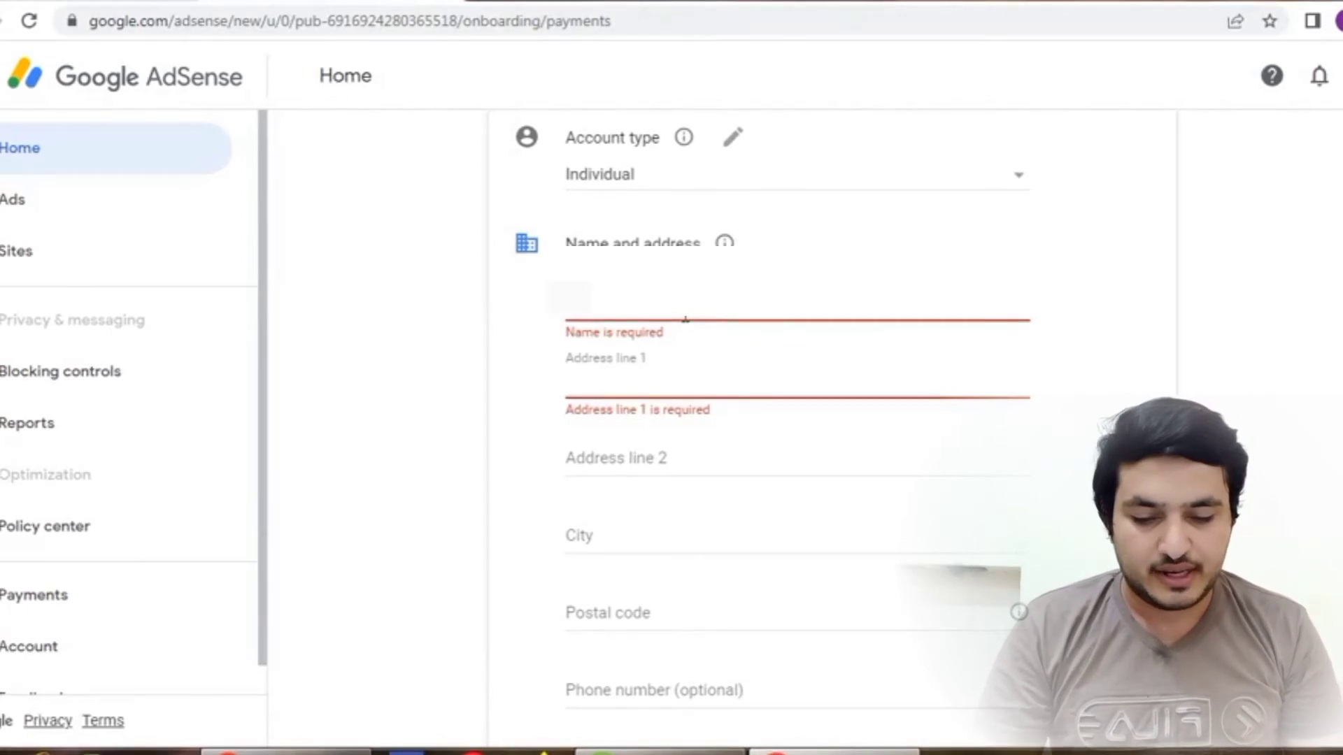
click(685, 319)
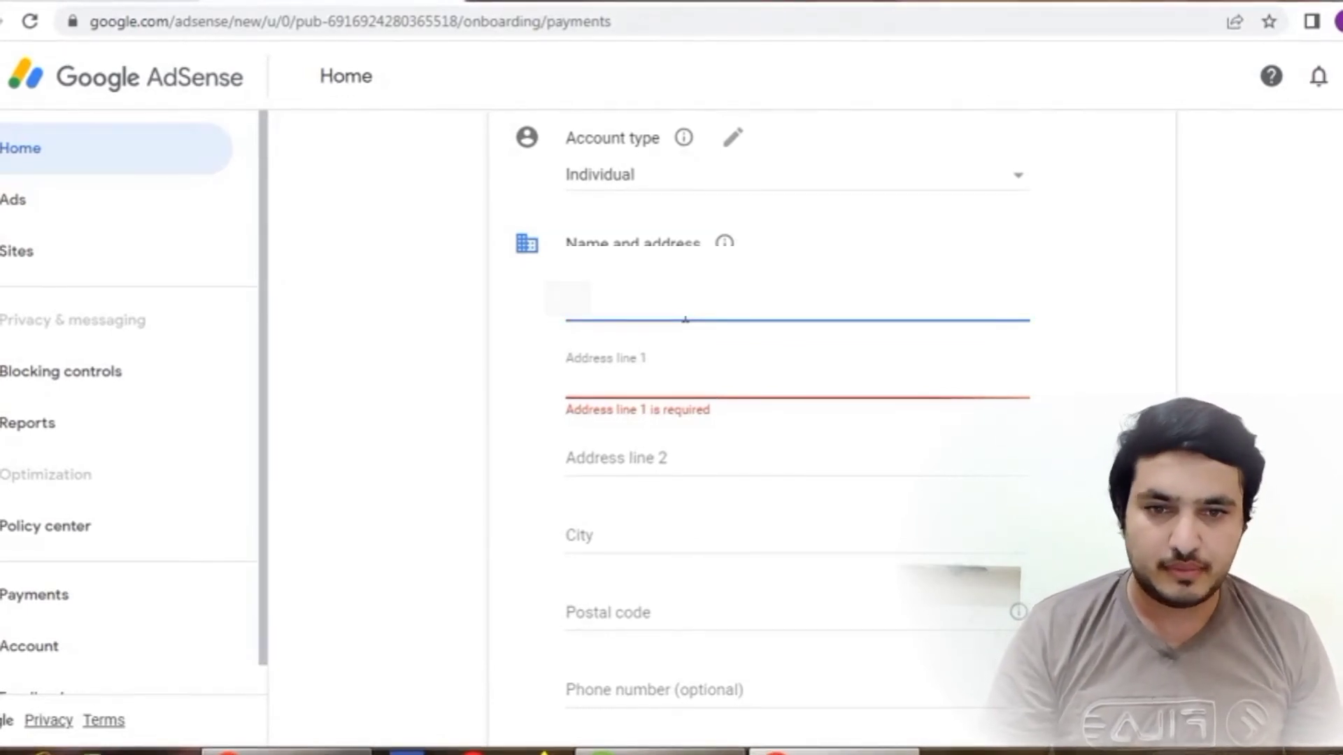
text(Ahmad)
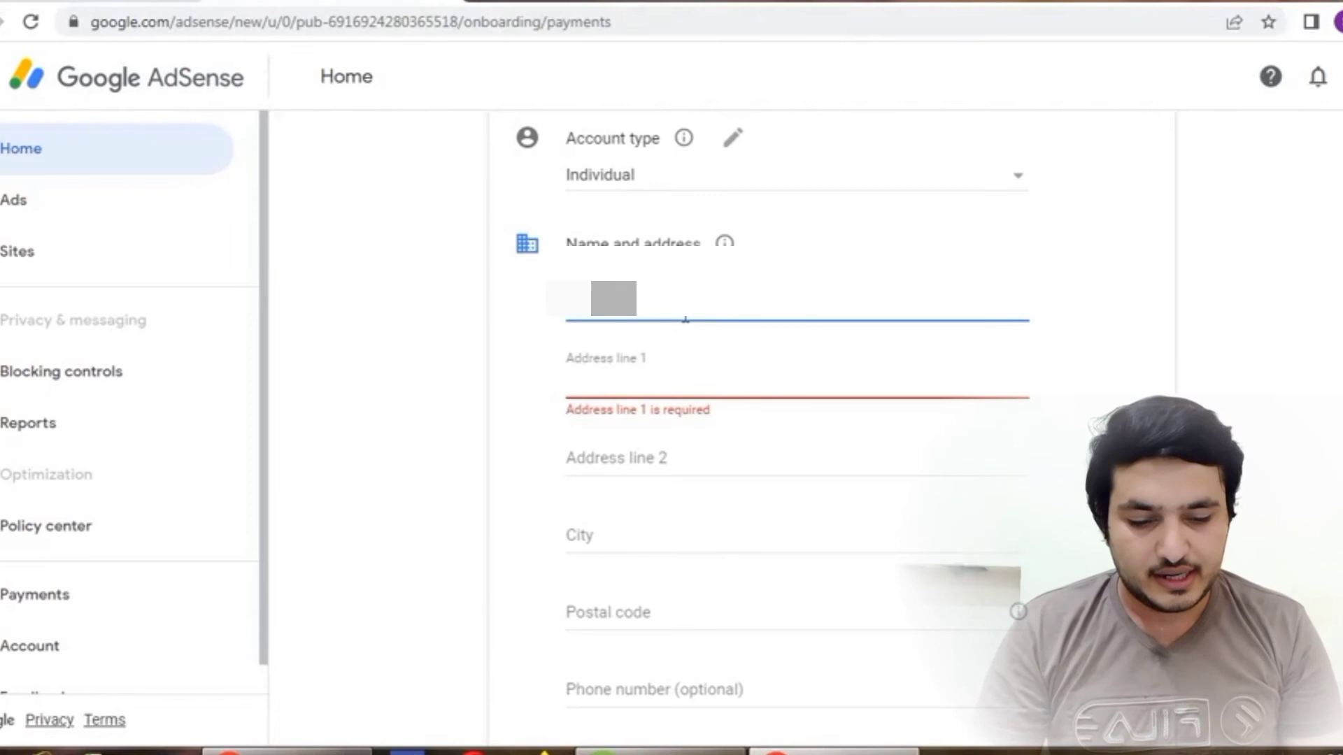
click(675, 374)
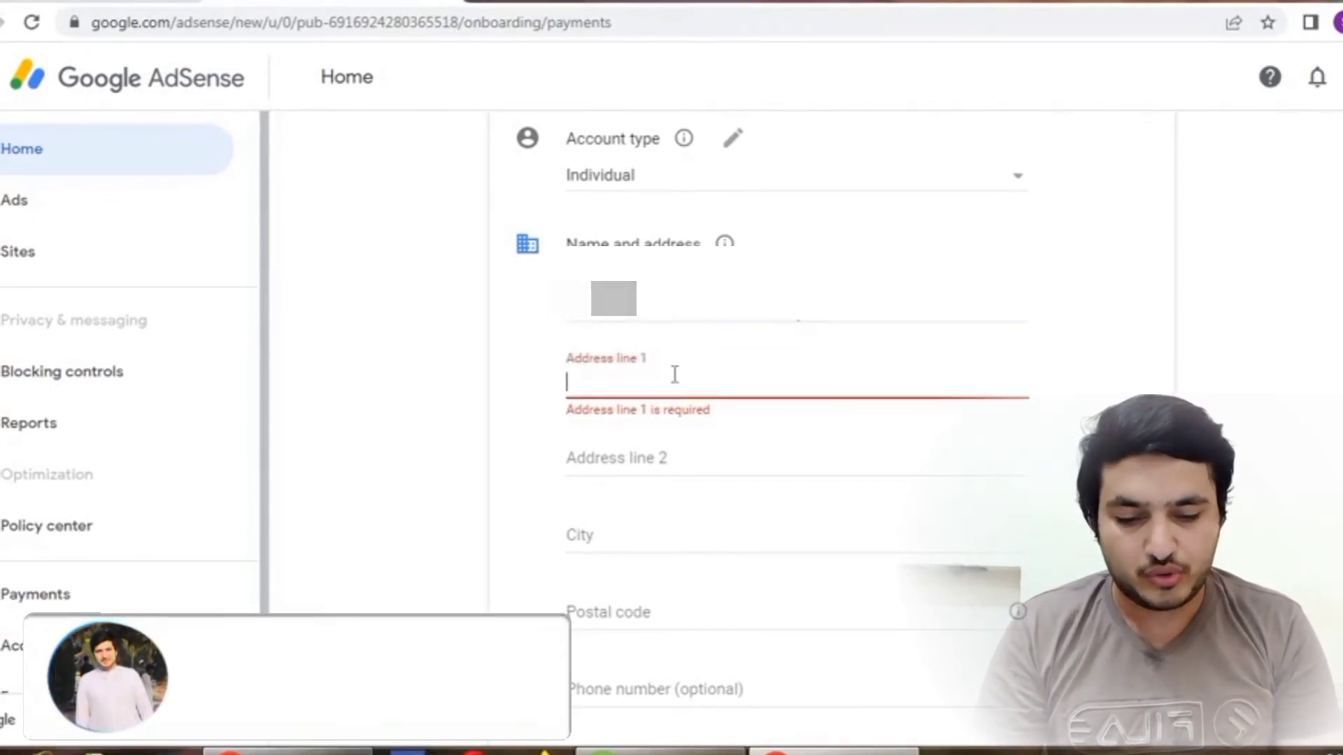
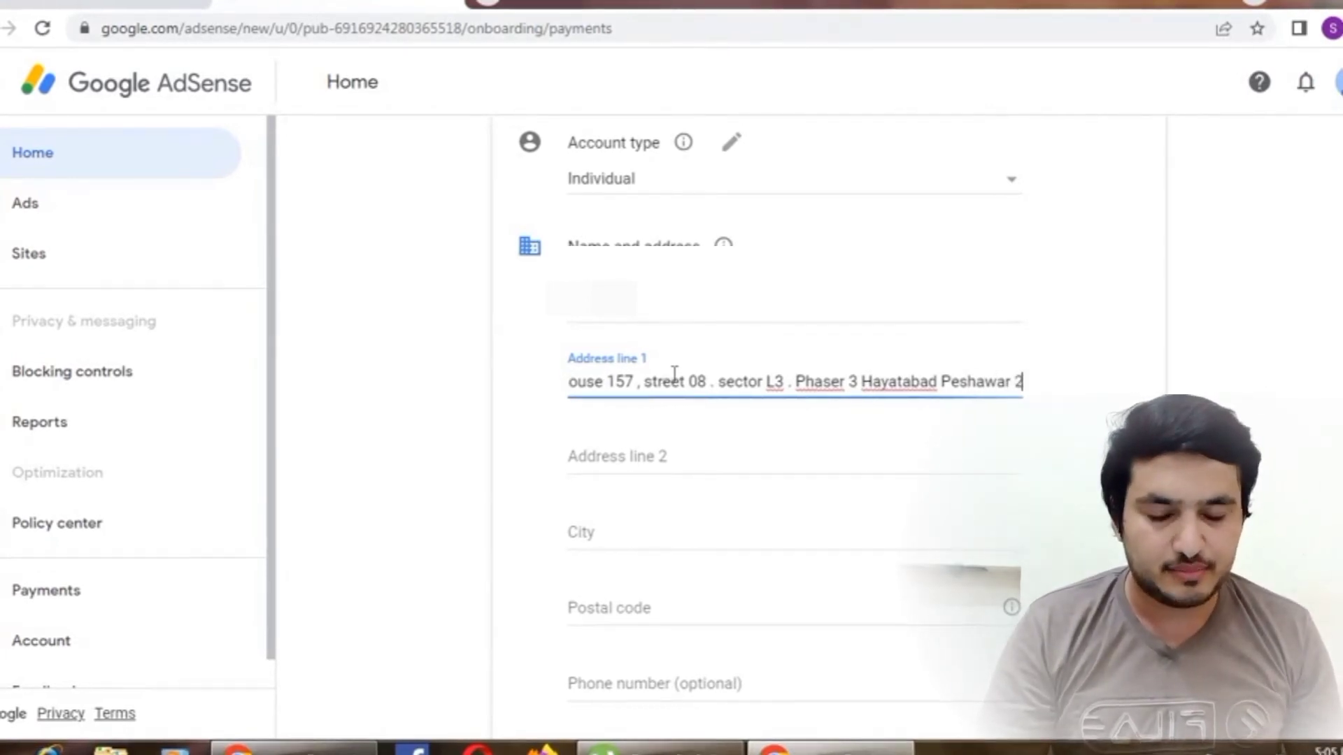
- Fill in the payee's city, postal code and optional phone number
click(659, 452)
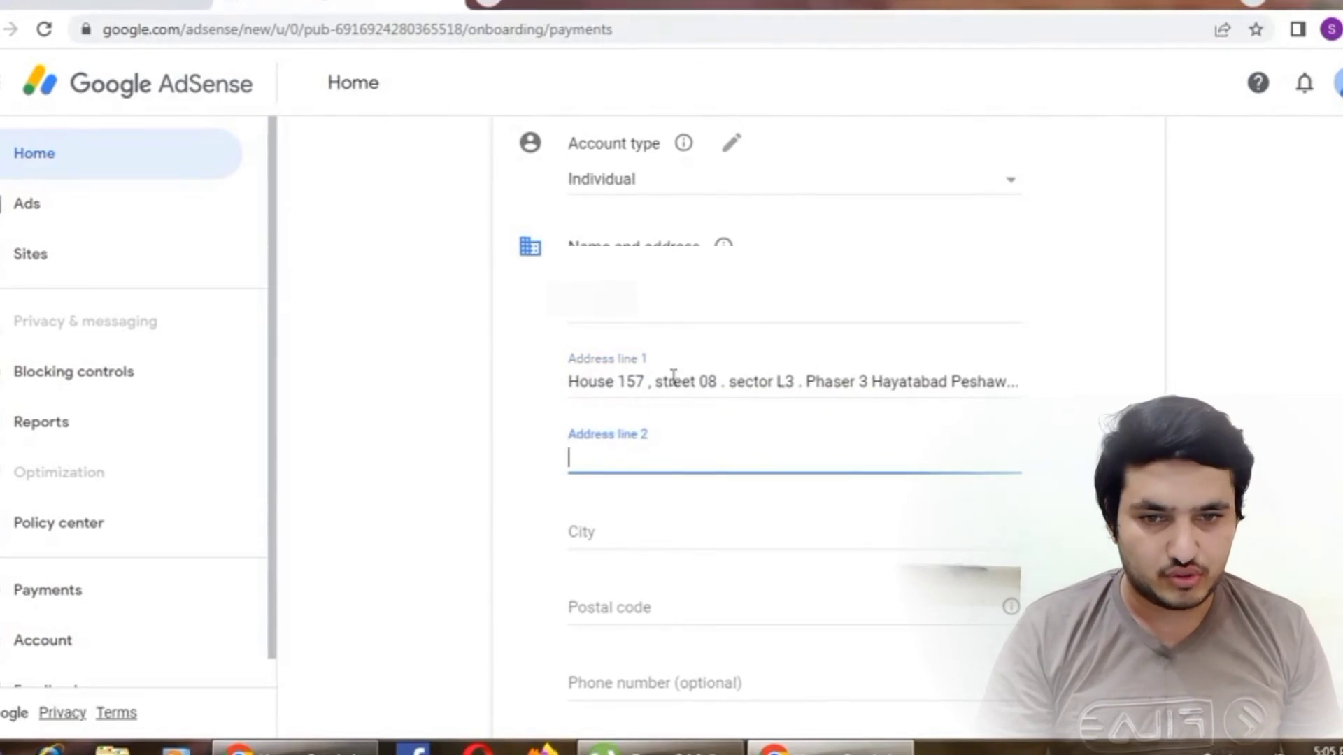
scroll(682, 456, down, 2)
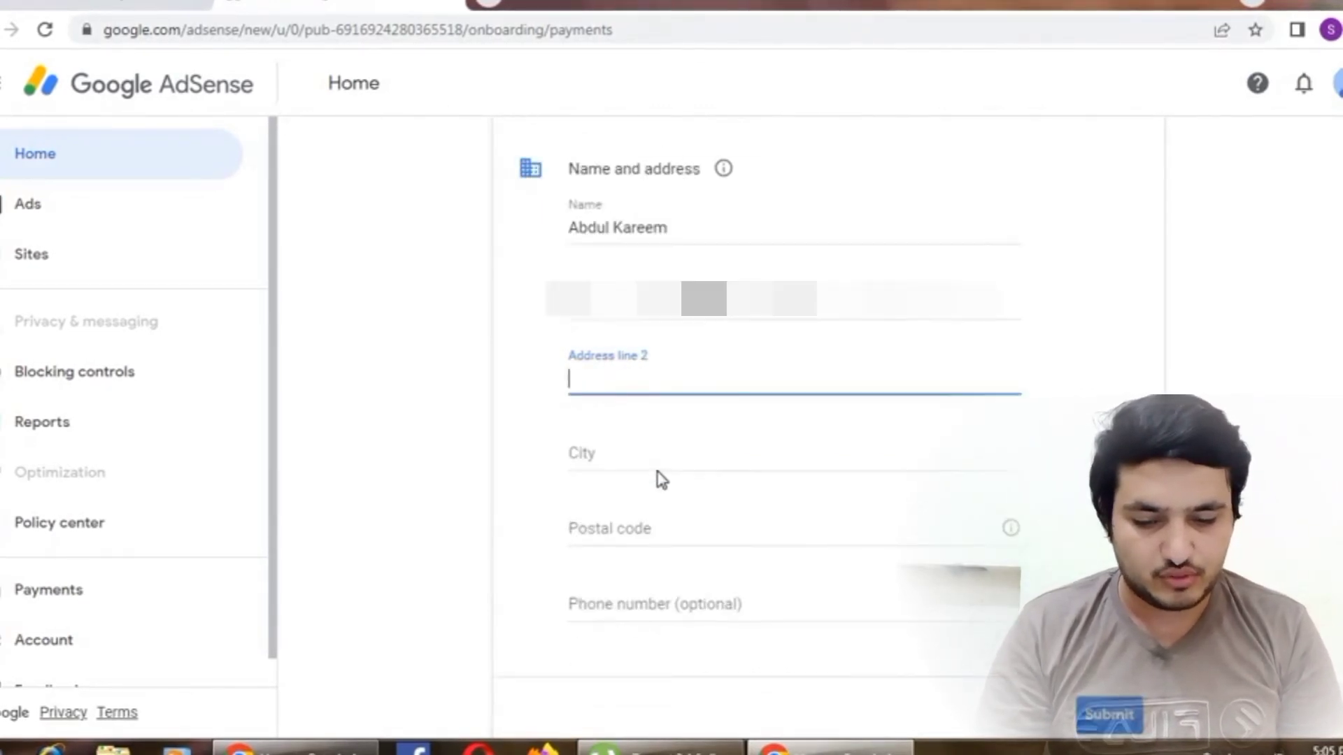
click(635, 422)
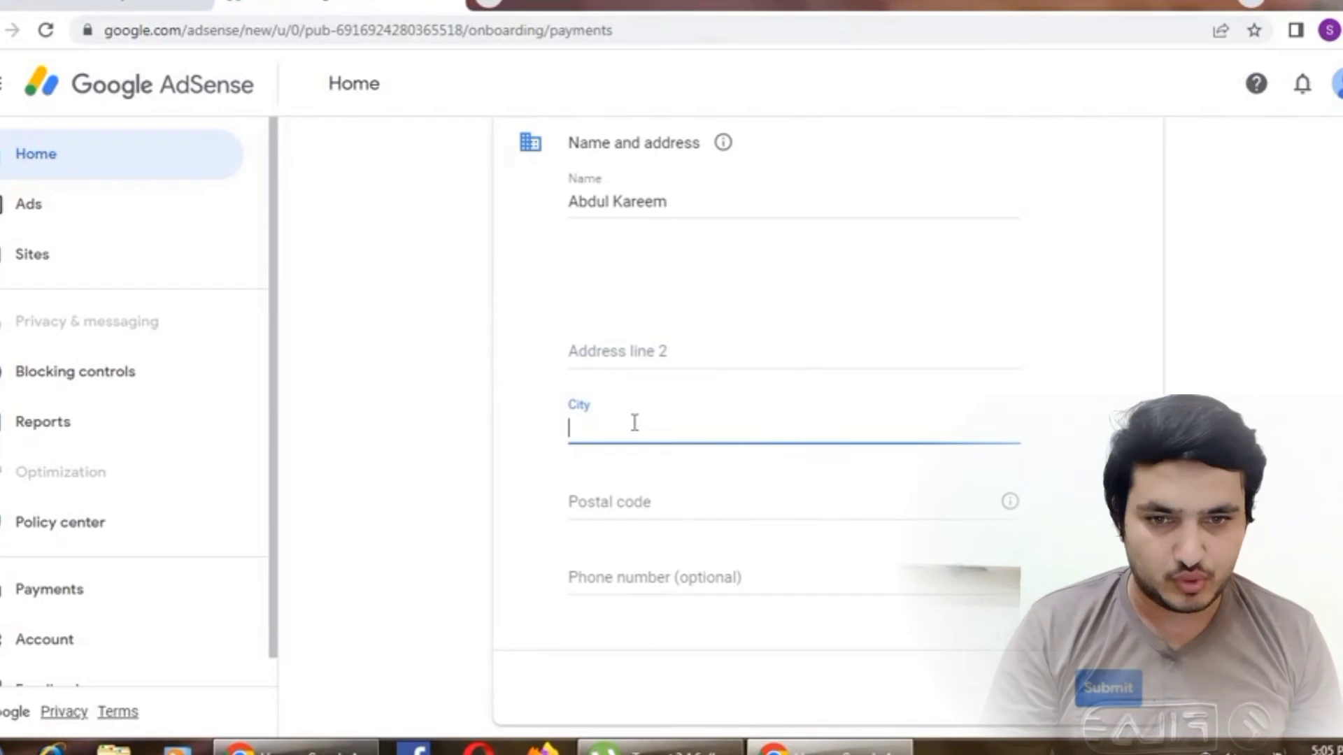
text(Peshawar)
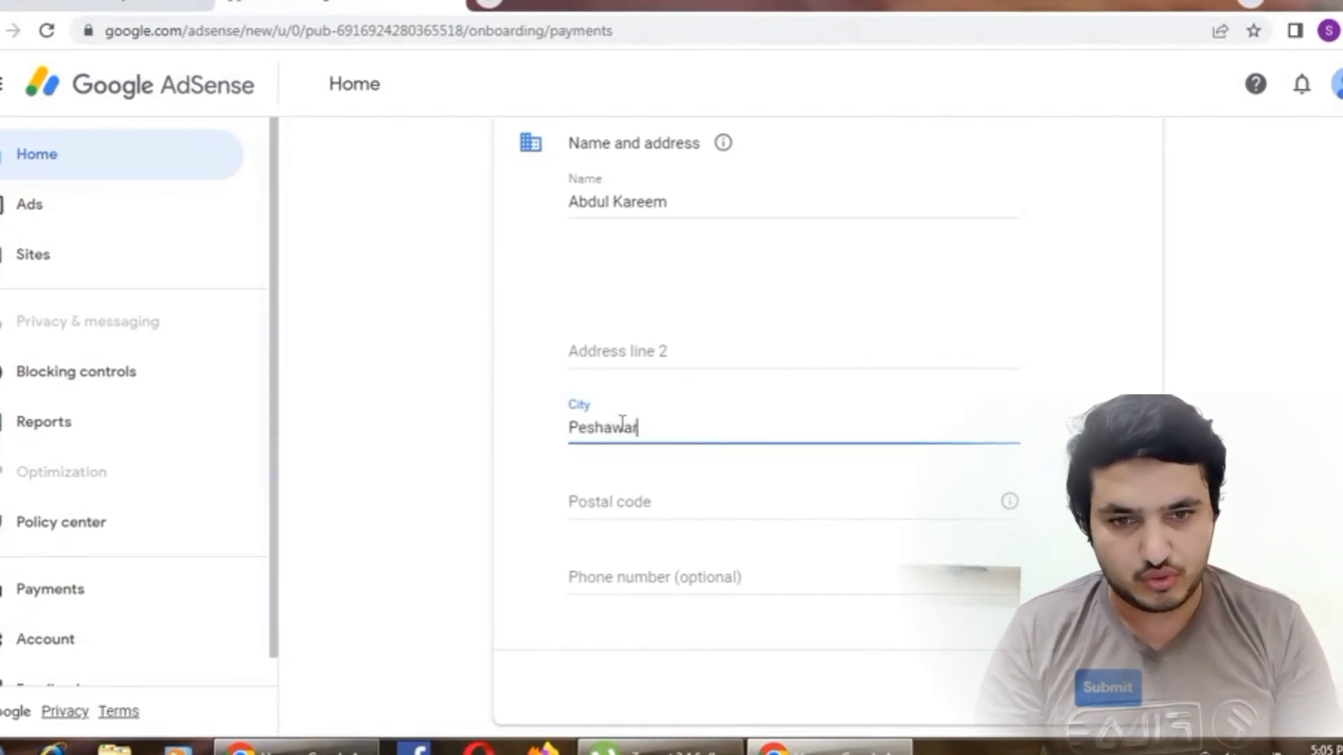
click(631, 500)
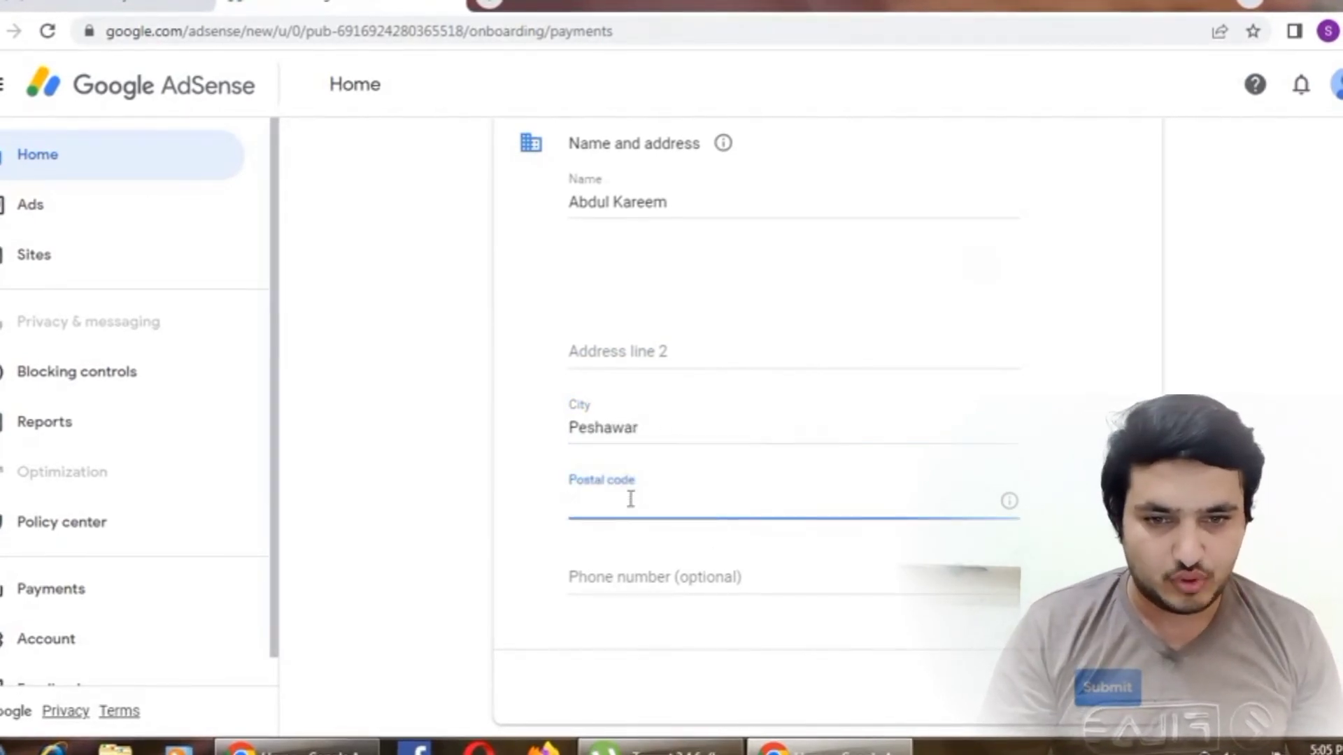
text(25000)
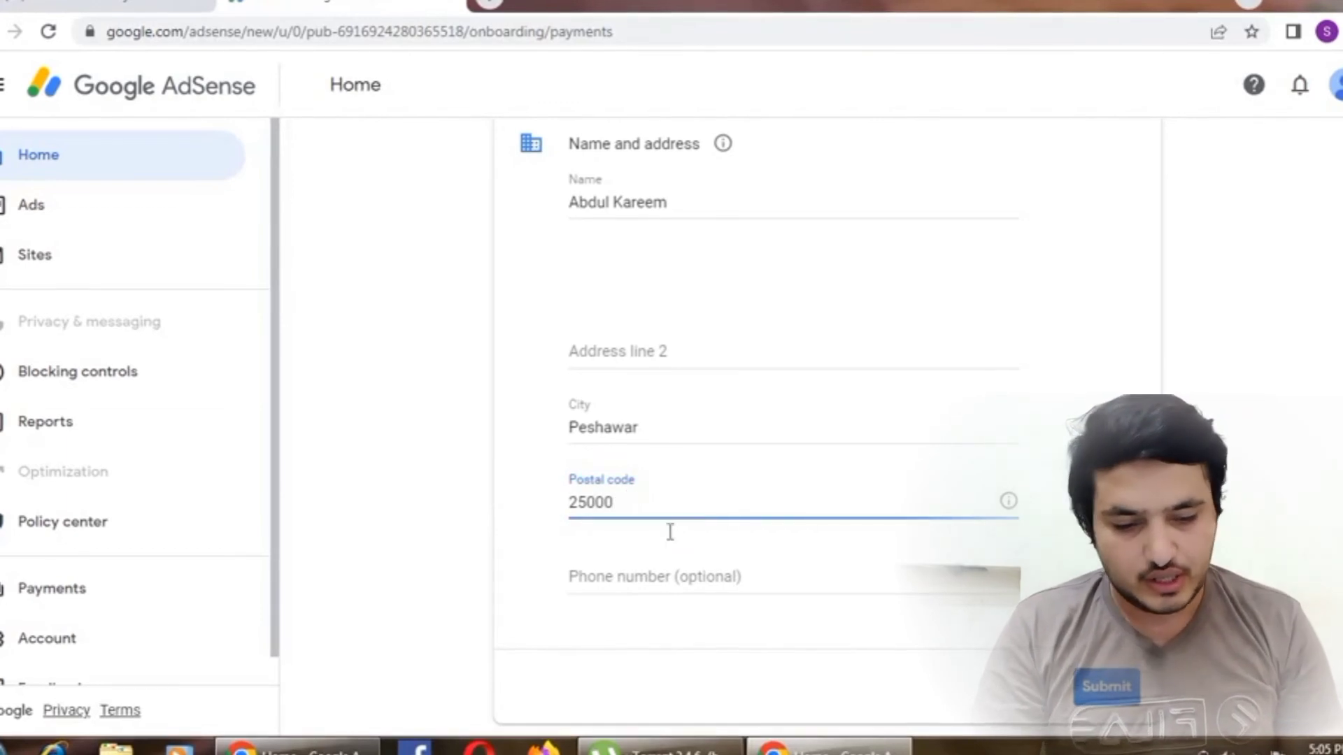
click(677, 580)
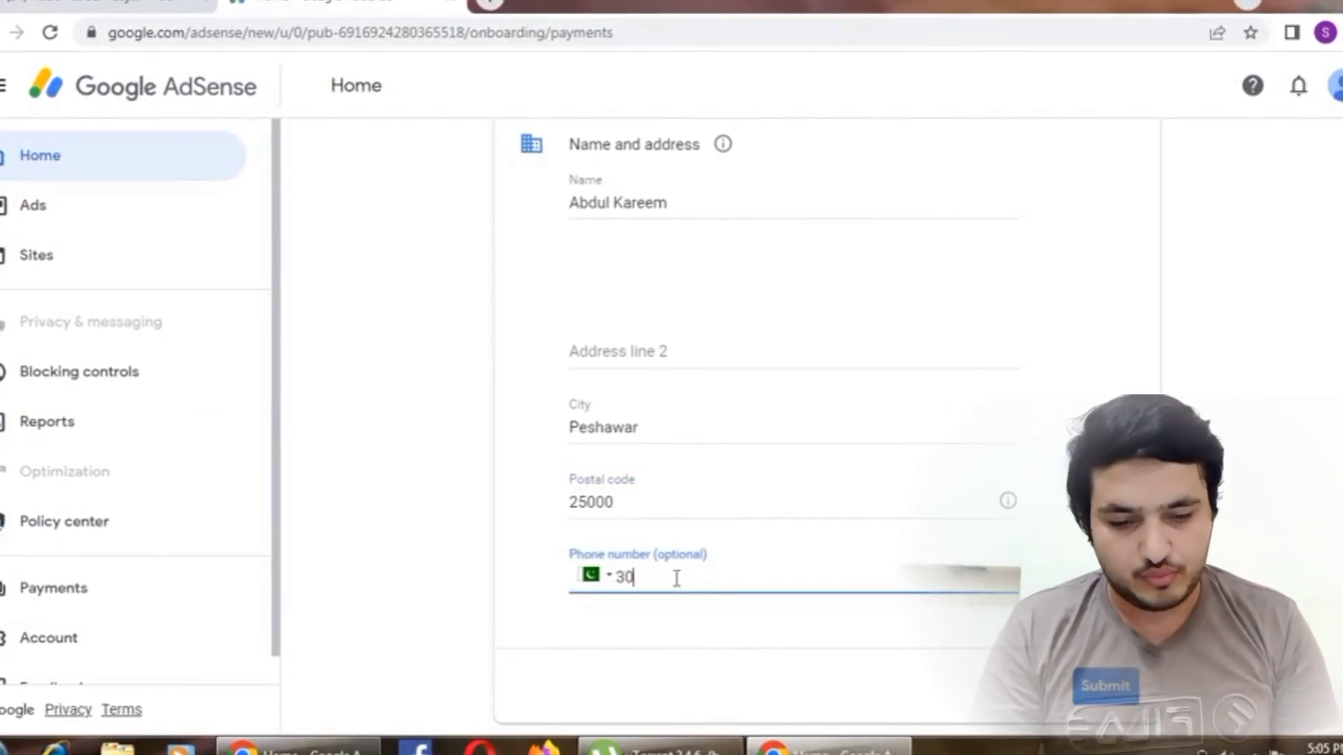
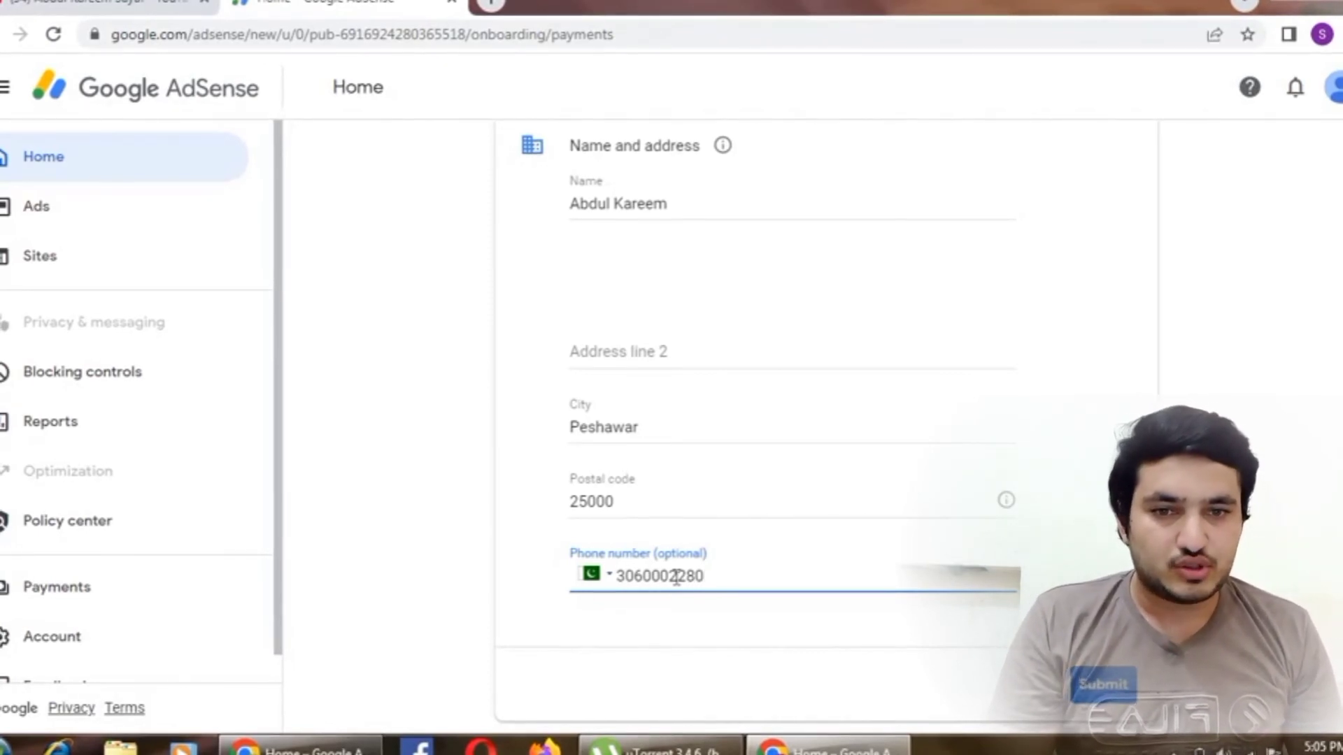
scroll(744, 405, up, 4)
scroll(744, 405, down, 4)
- Submit and save the payment address, then go to the Payments info page
click(1109, 682)
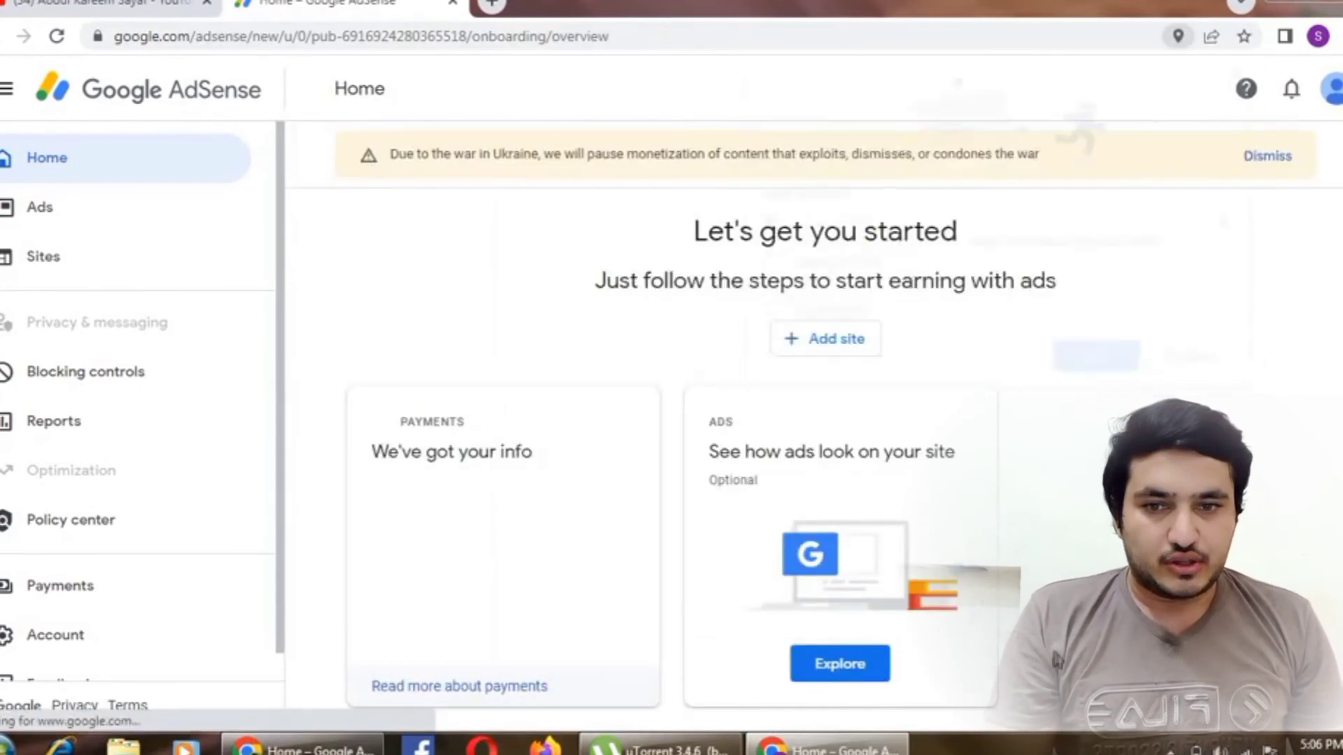
click(1100, 363)
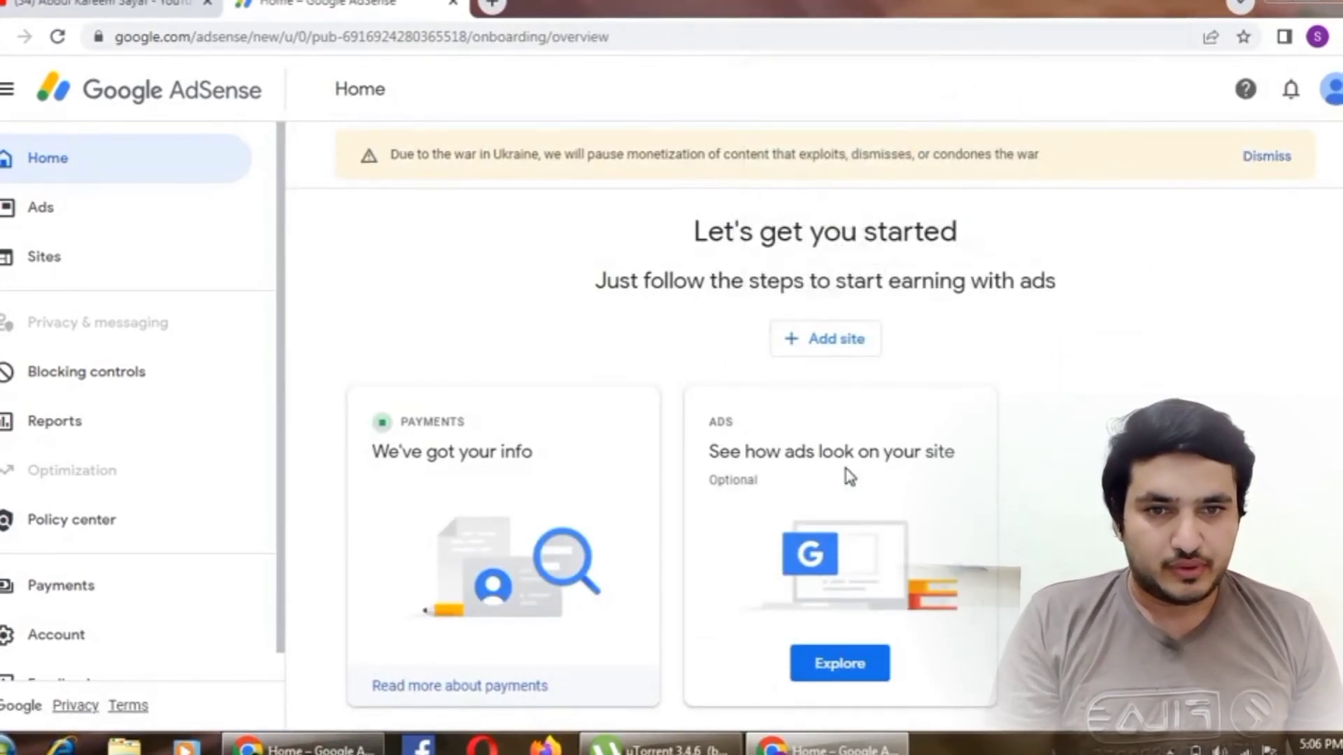
scroll(475, 336, down, 3)
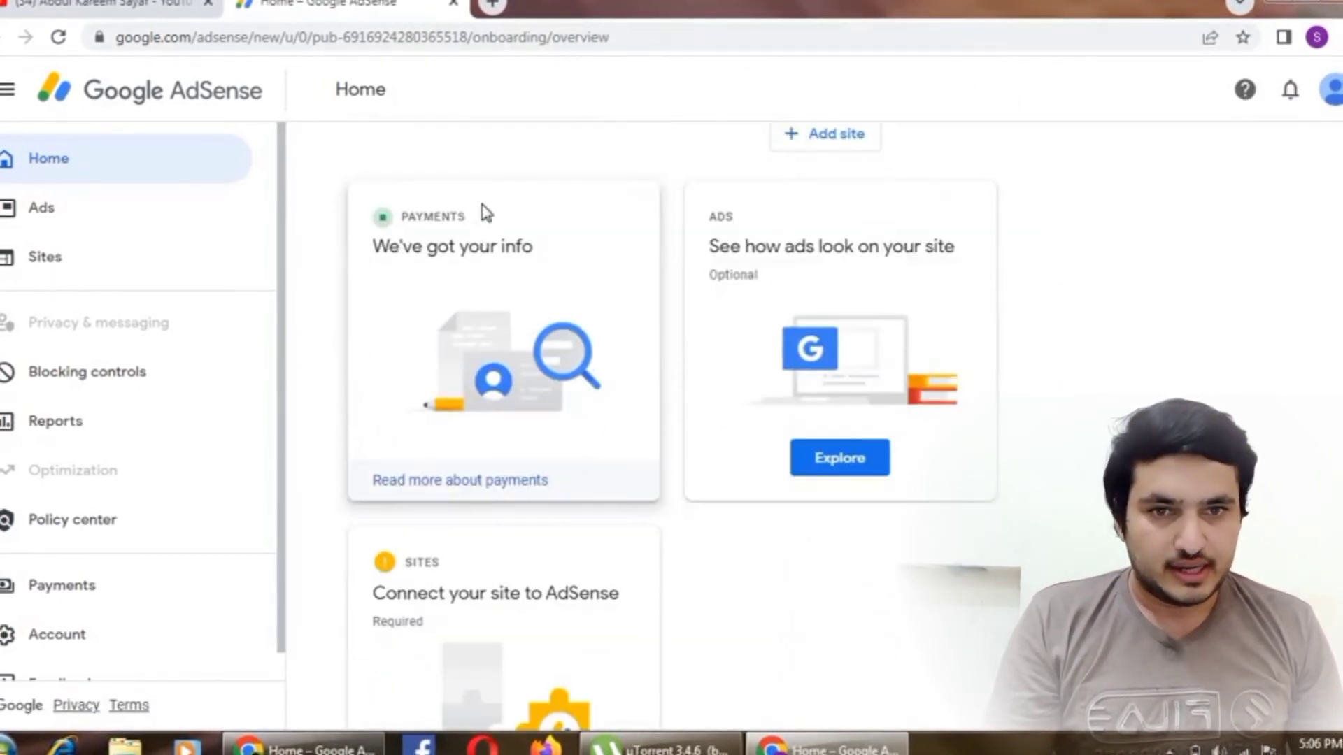
drag(485, 212, 382, 216)
scroll(490, 452, down, 2)
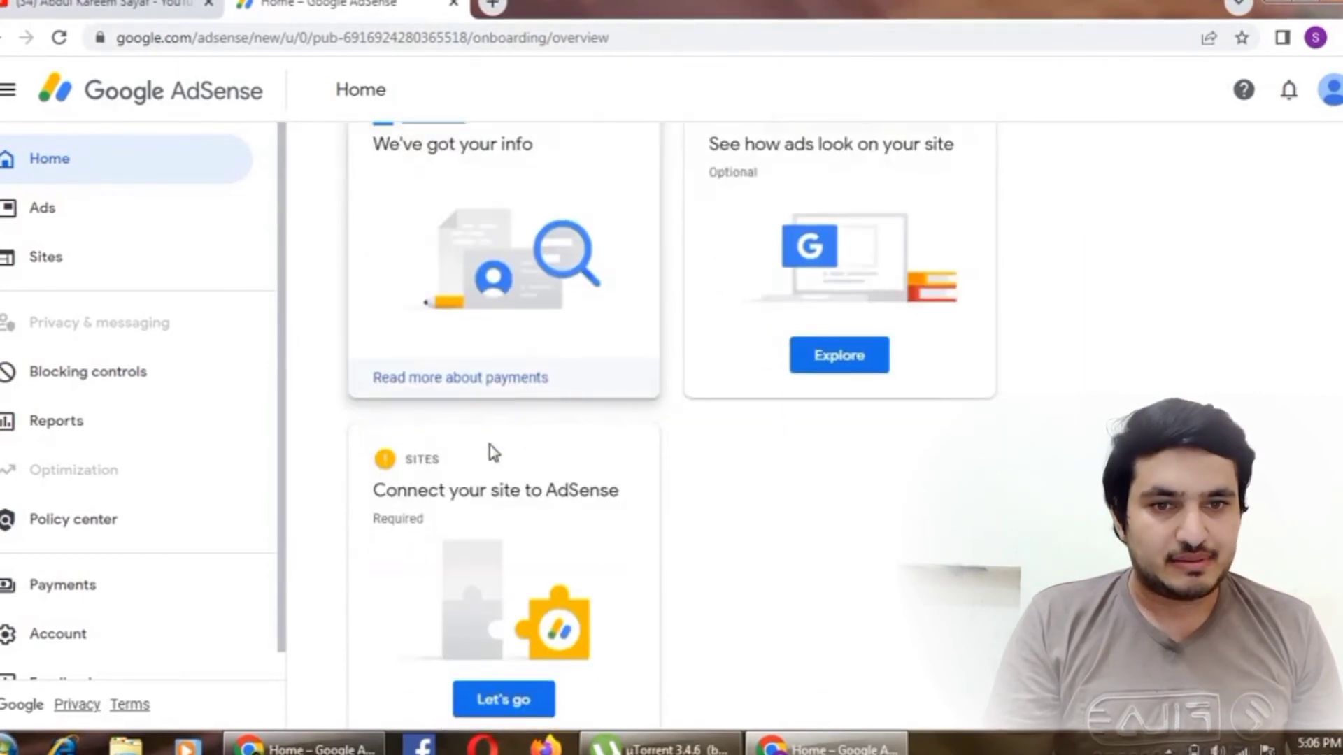
scroll(803, 294, up, 2)
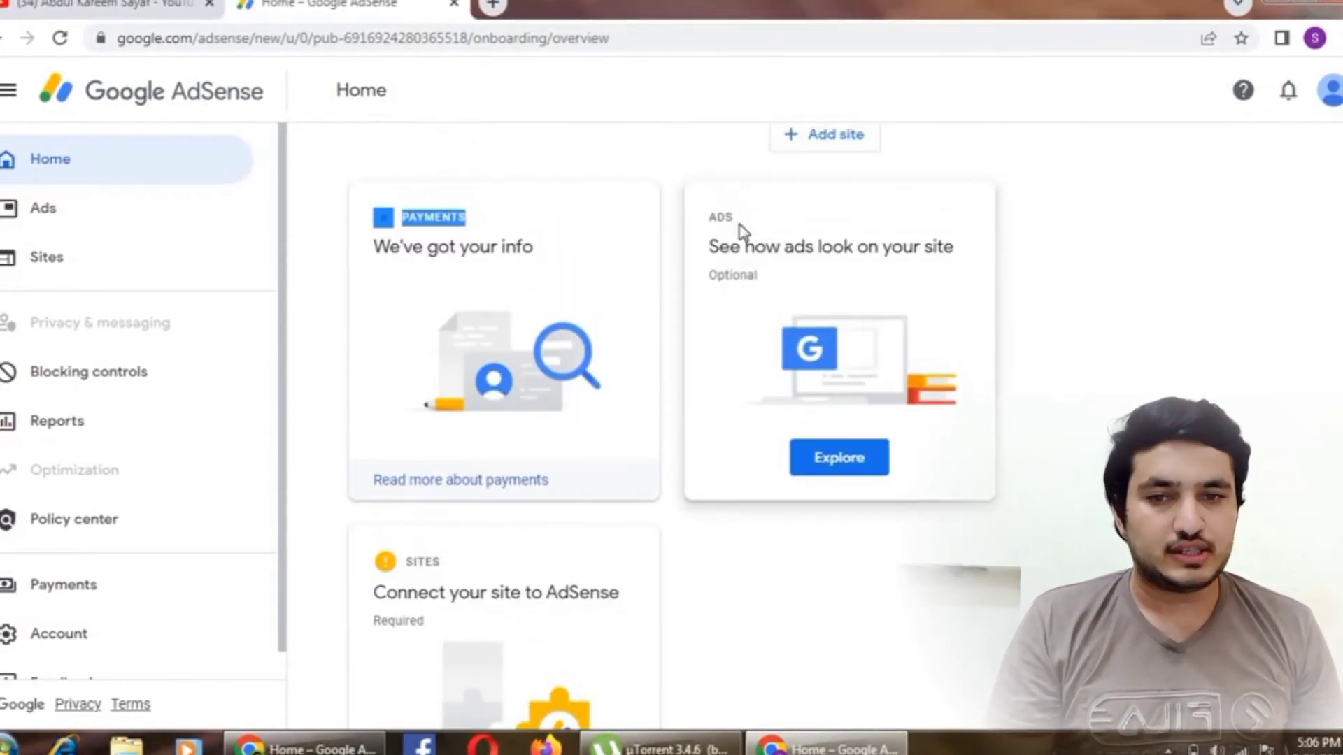
drag(717, 275, 774, 279)
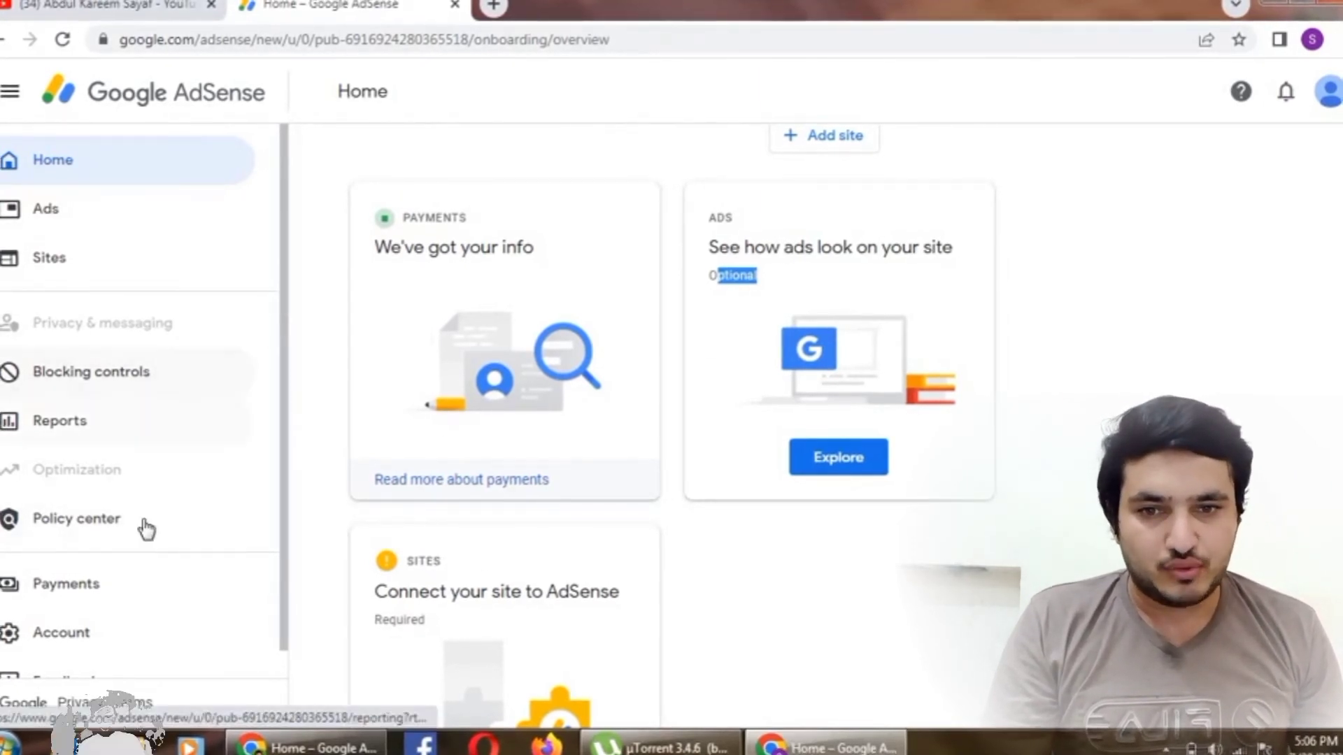
scroll(146, 529, down, 1)
click(97, 570)
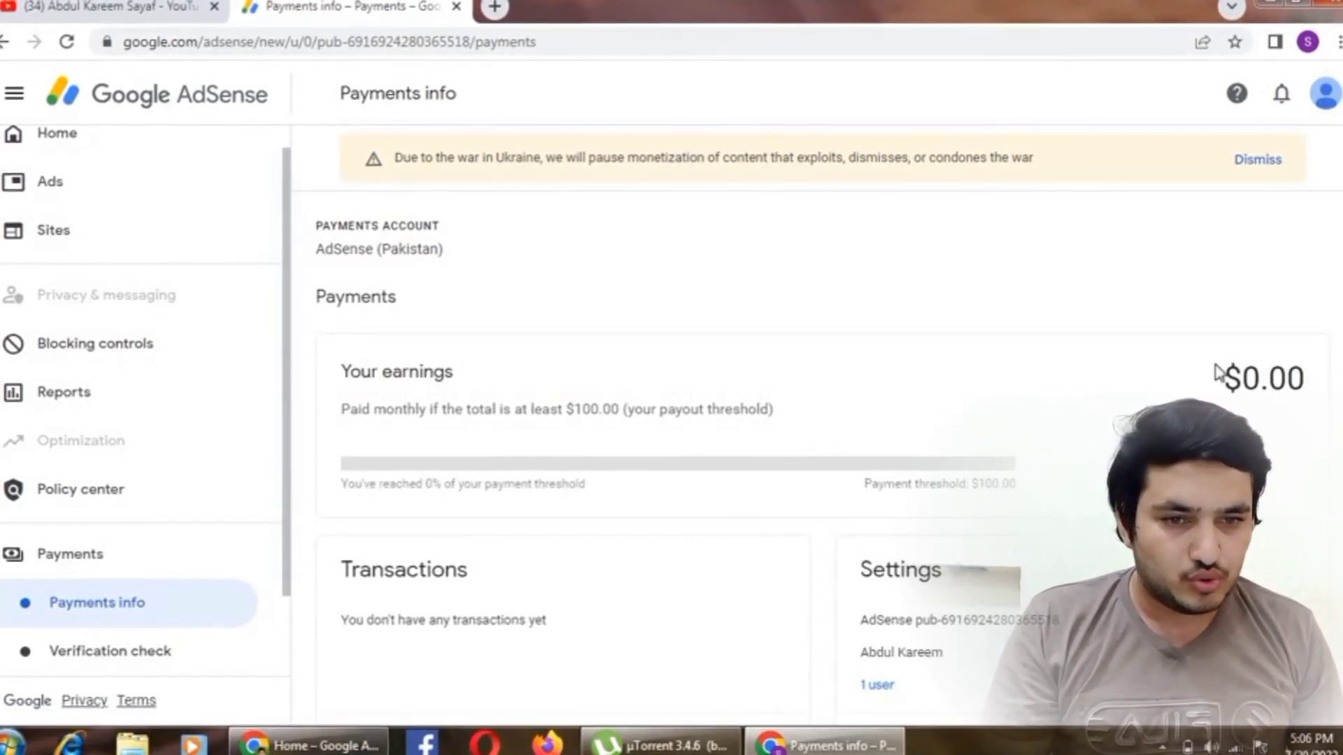
- Review Payments info ($0.00 earnings, $100.00 threshold) and go to the Verification check page
scroll(713, 511, down, 2)
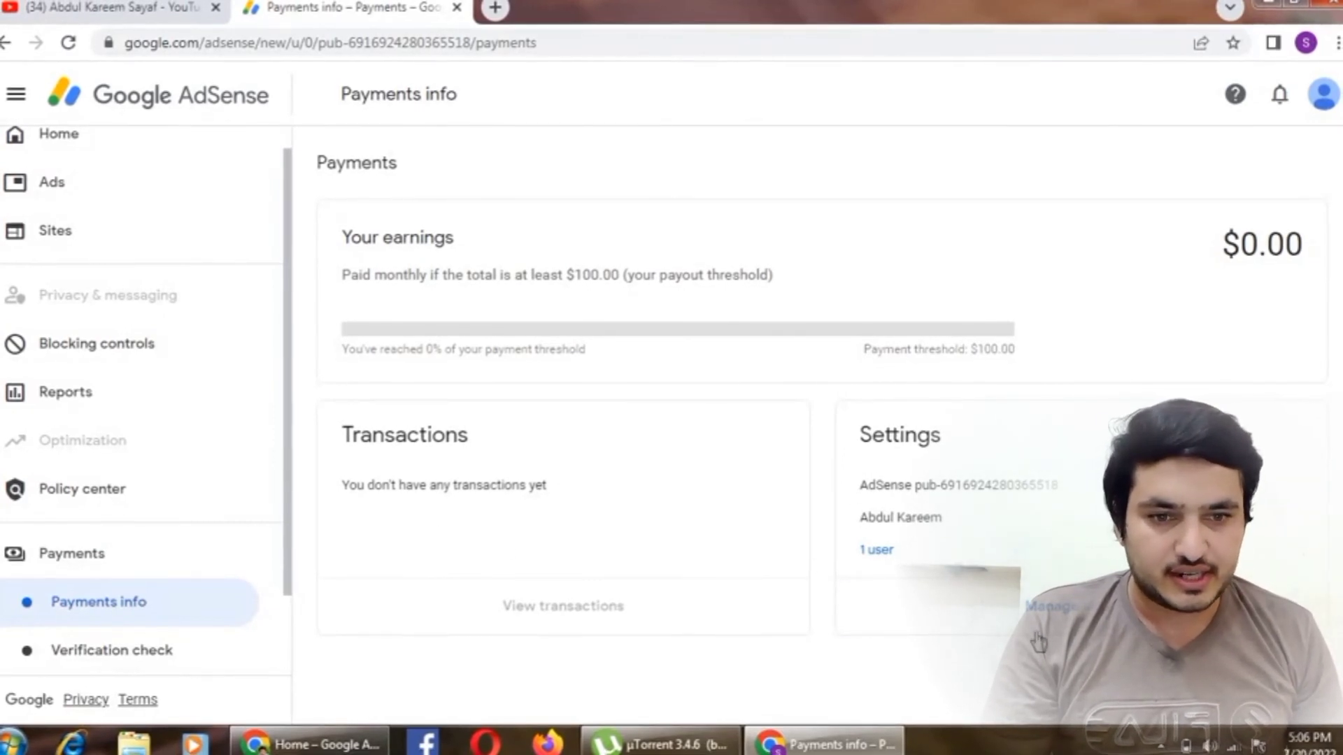
click(172, 645)
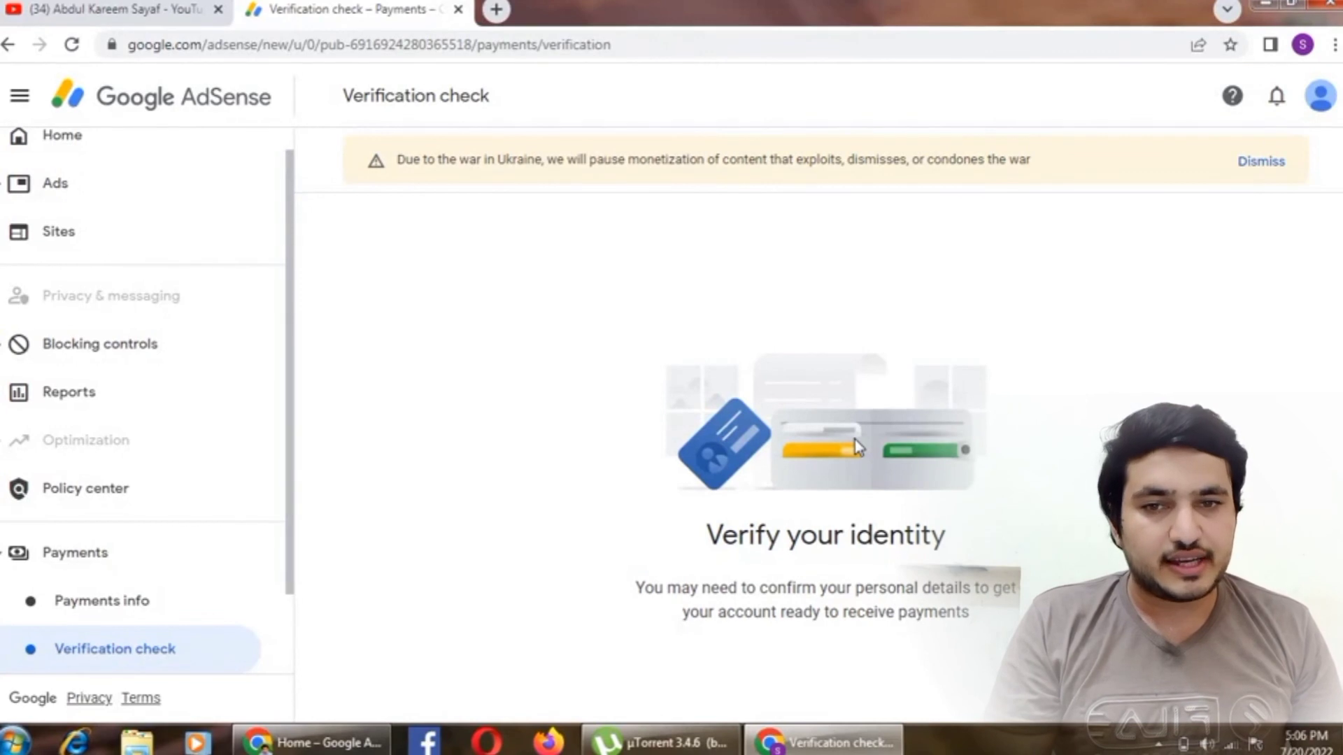
- Move from the Verify your identity notice to the Account information settings page
scroll(241, 532, down, 2)
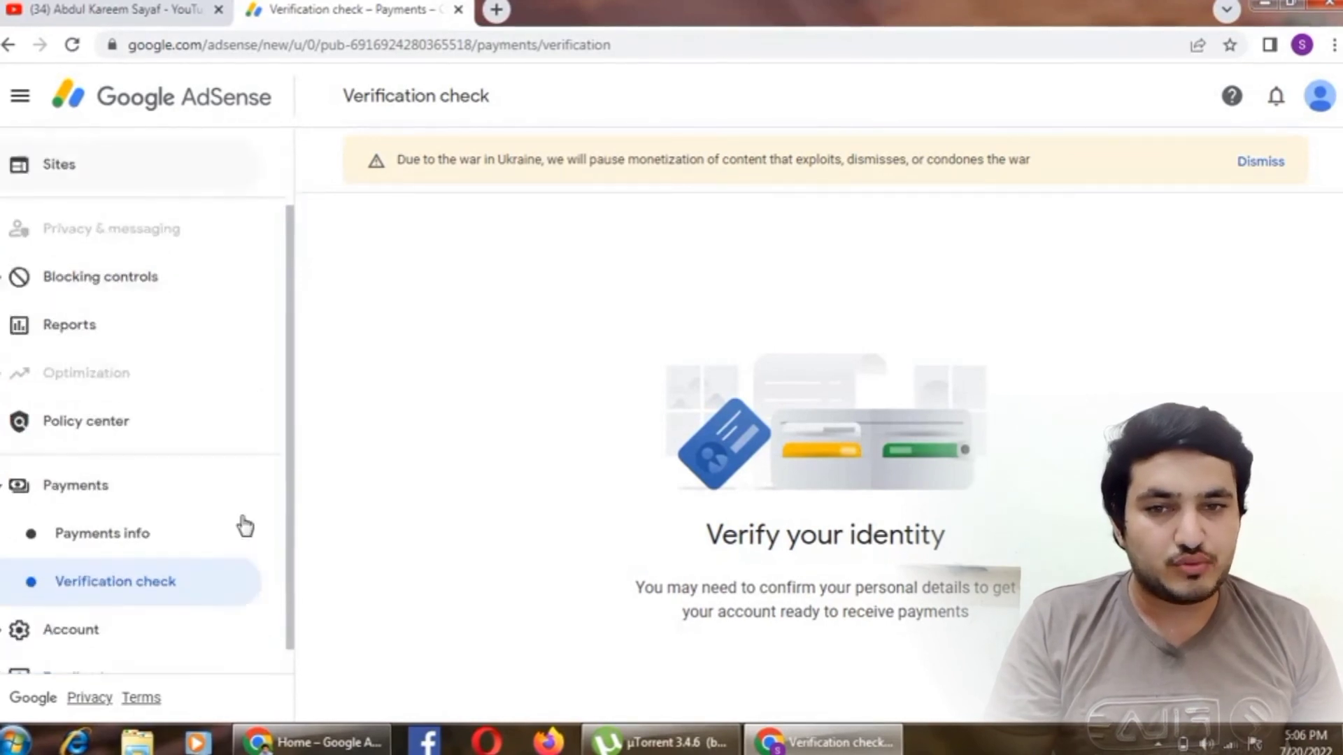
click(87, 618)
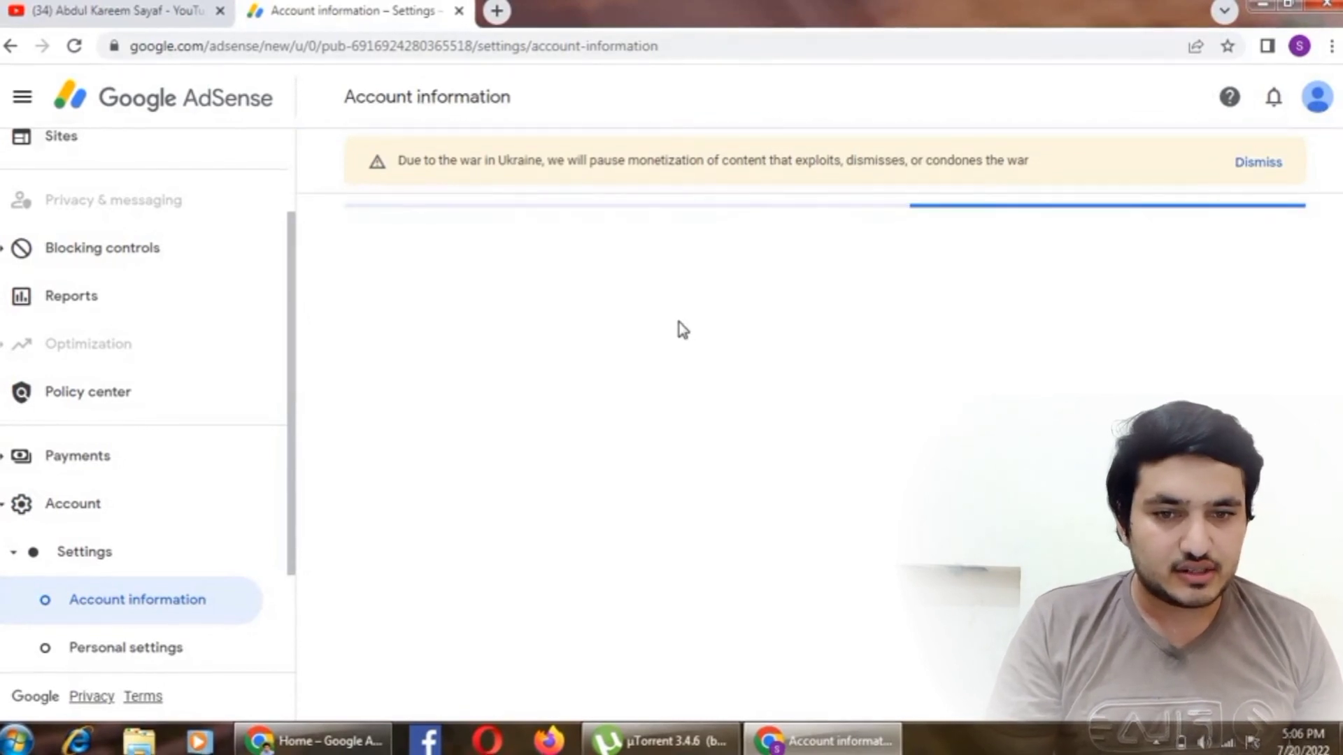
- Check the Account information page's Karachi time zone, Confidential seller visibility and Open status, then move to Personal settings
scroll(965, 420, down, 3)
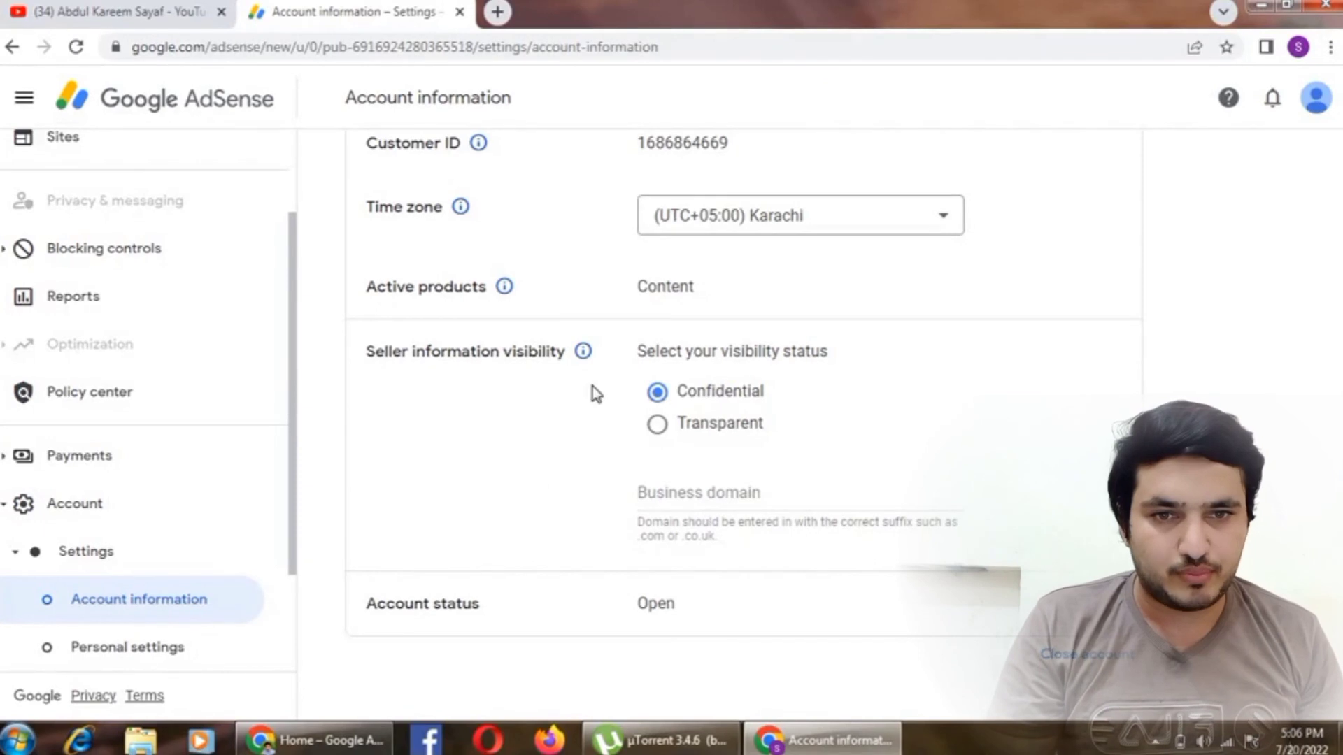
scroll(630, 388, up, 3)
scroll(770, 420, down, 3)
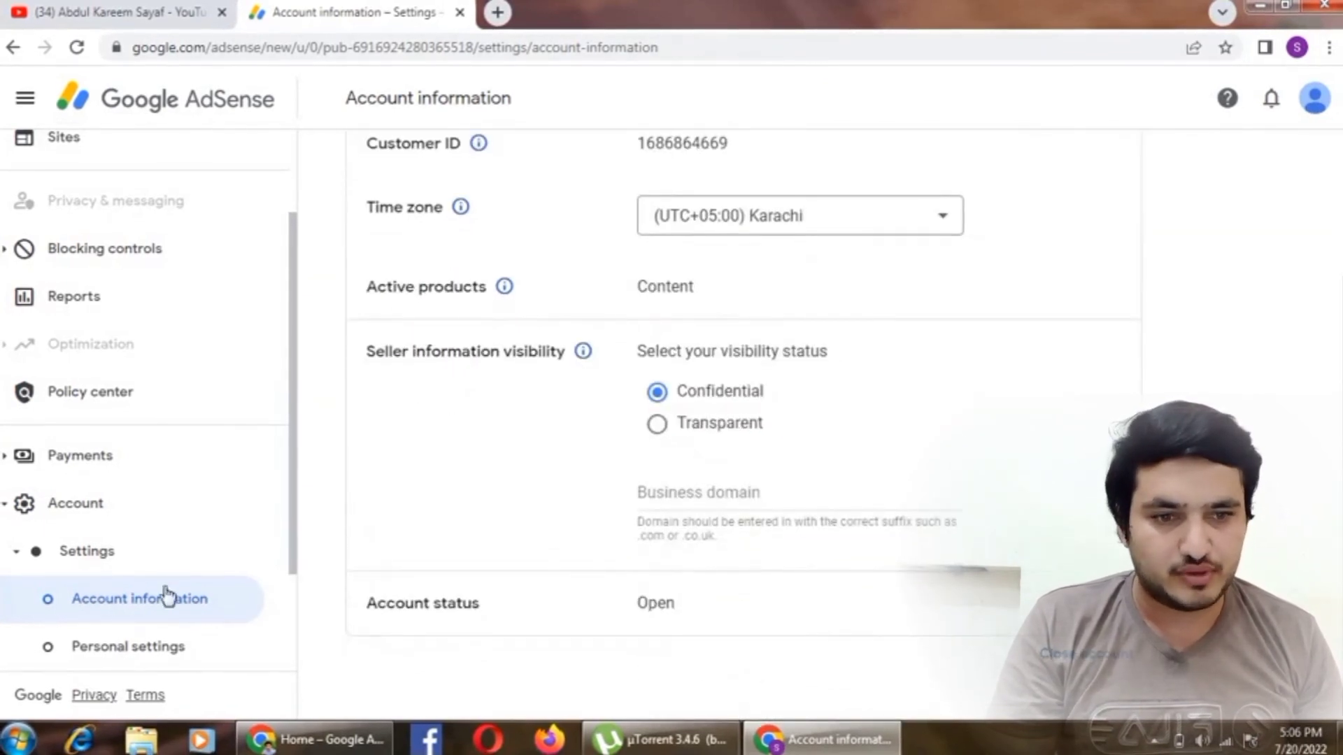
click(142, 647)
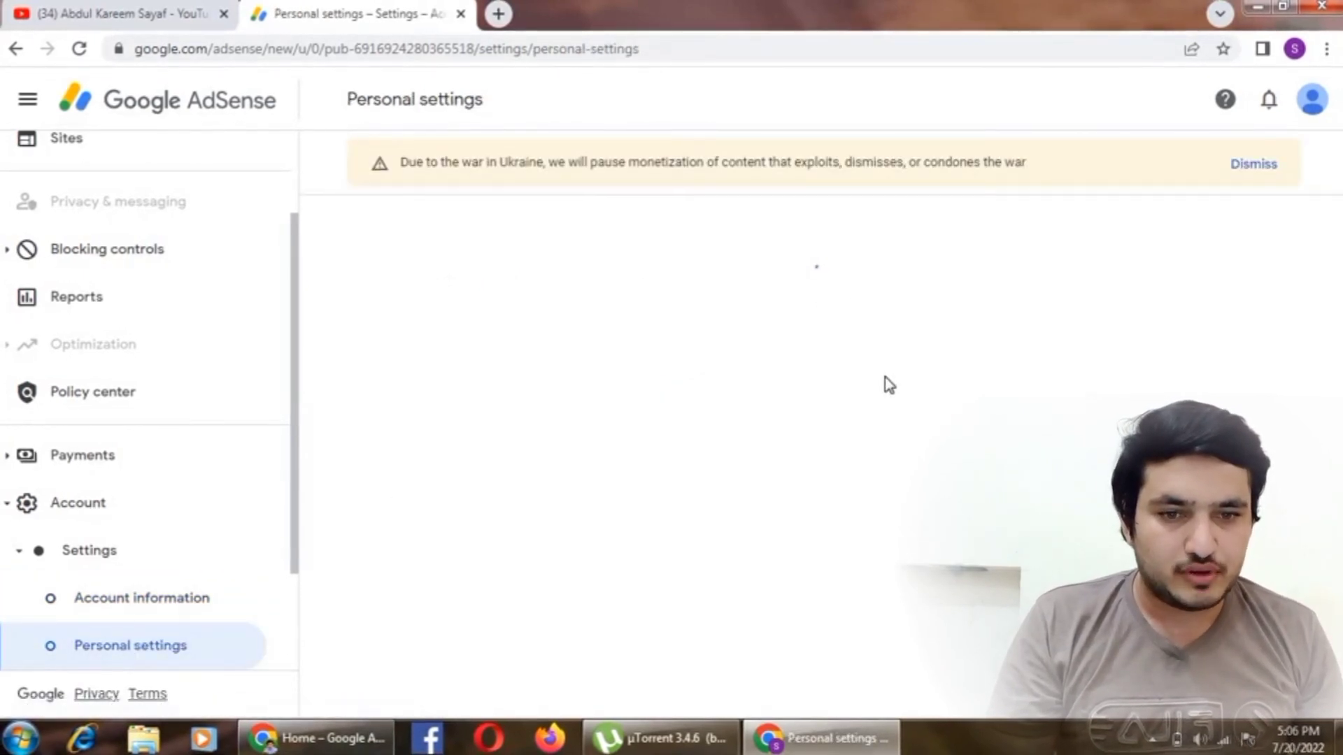
- Look over Contact email, the enabled email preferences such as Daily AdSense Policy Report, and Display language
scroll(900, 399, down, 7)
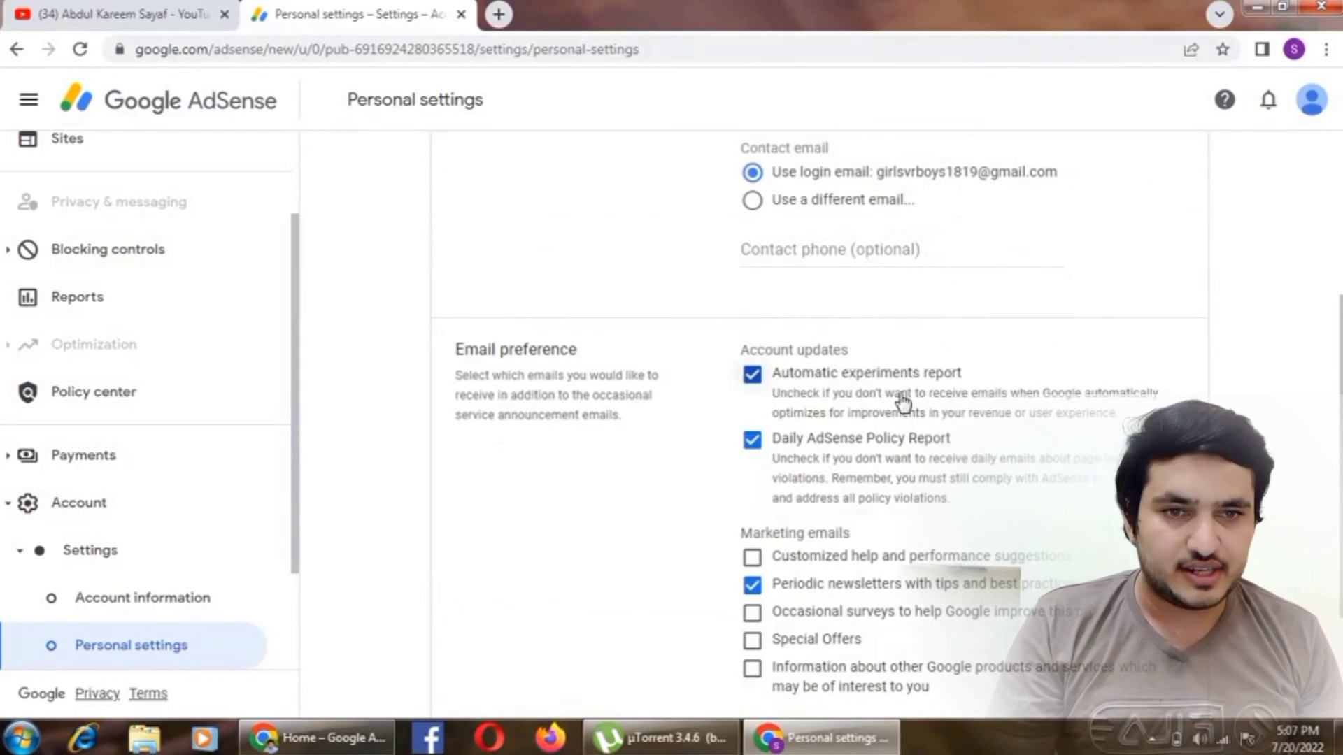